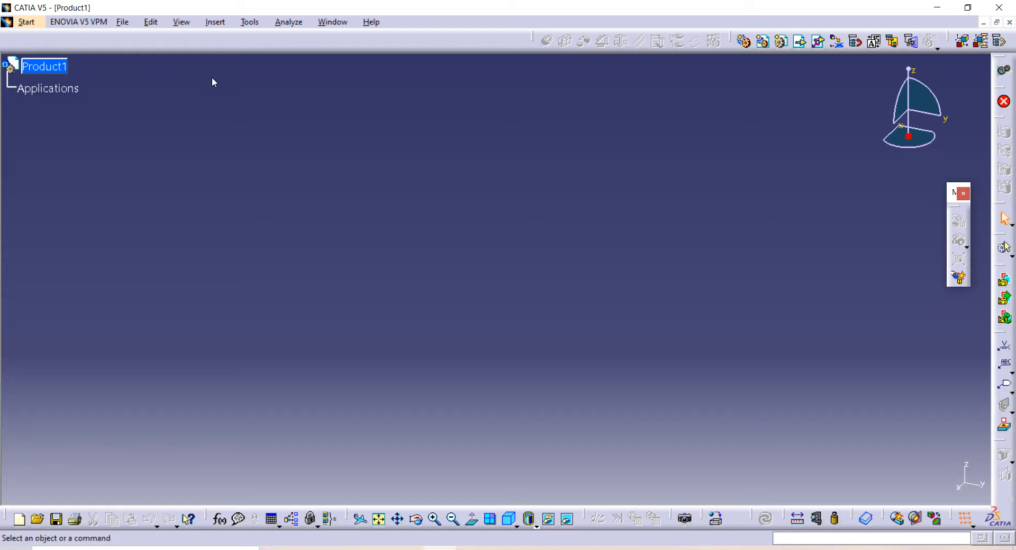
# Step: Insert the existing "body" part from the butterfly valve folder into Product1
pyautogui.click(800, 44)
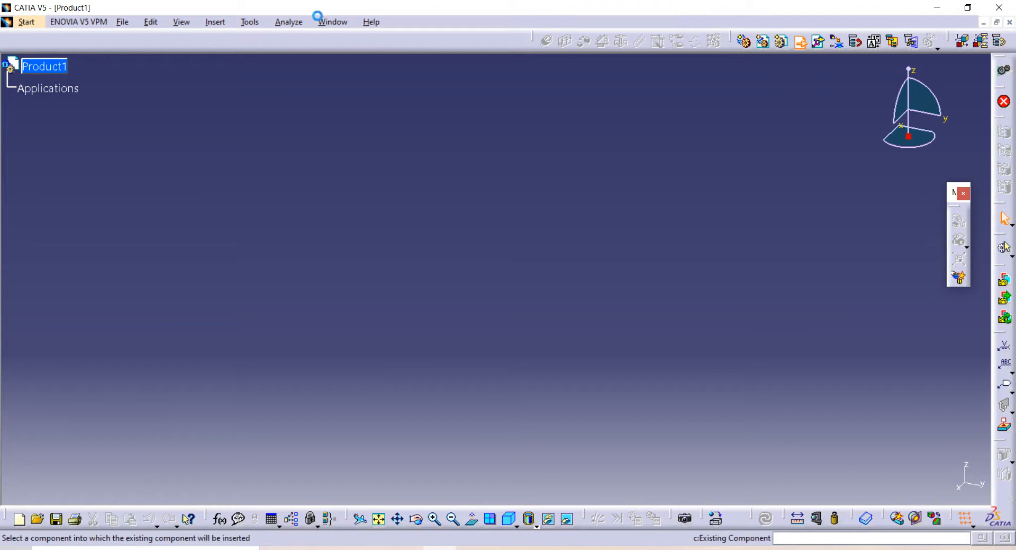
pyautogui.click(53, 66)
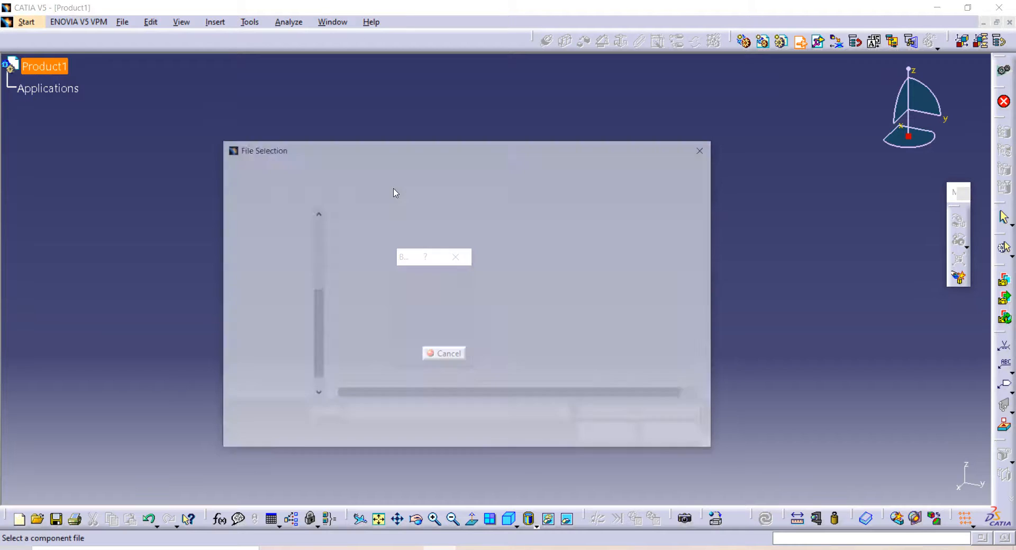
pyautogui.click(421, 249)
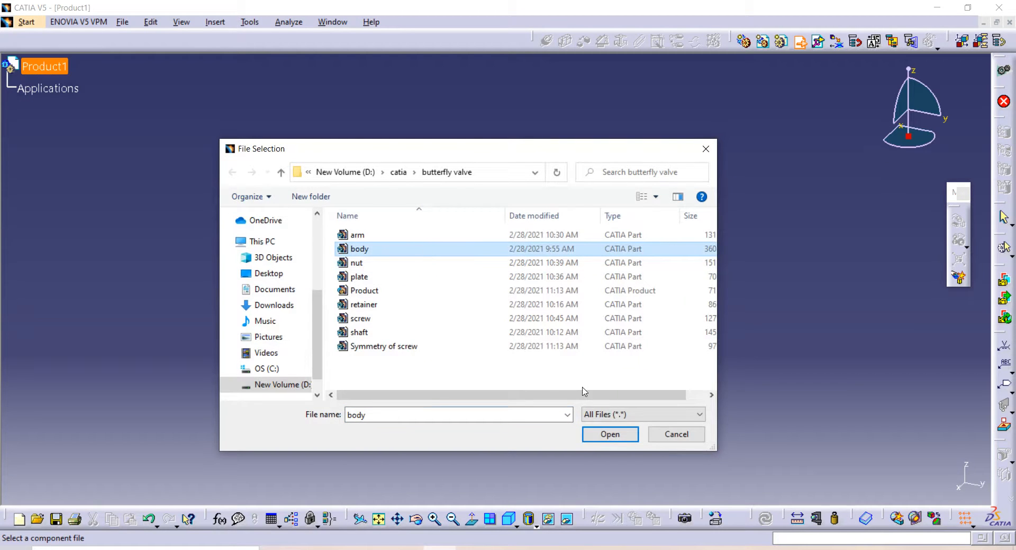
pyautogui.click(620, 438)
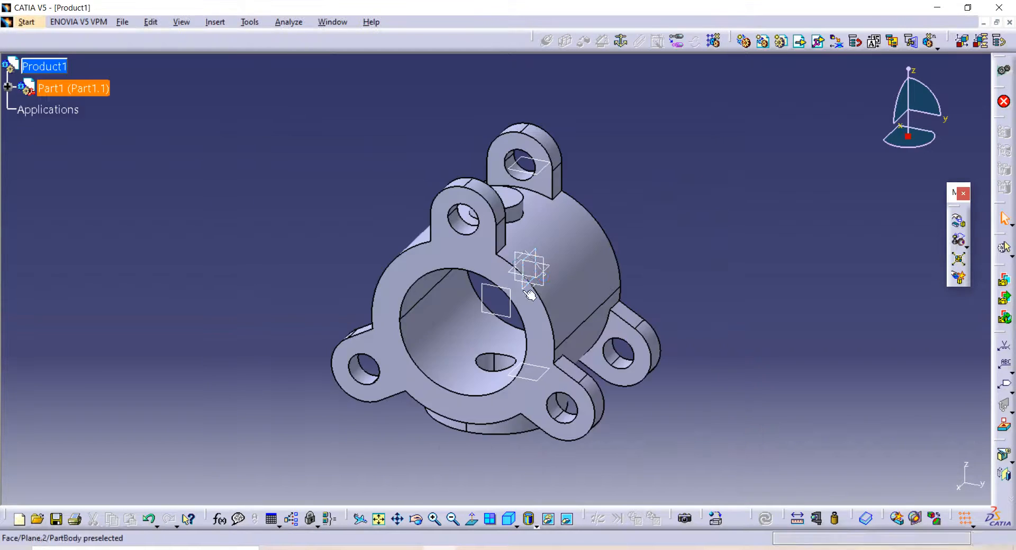
pyautogui.click(689, 232)
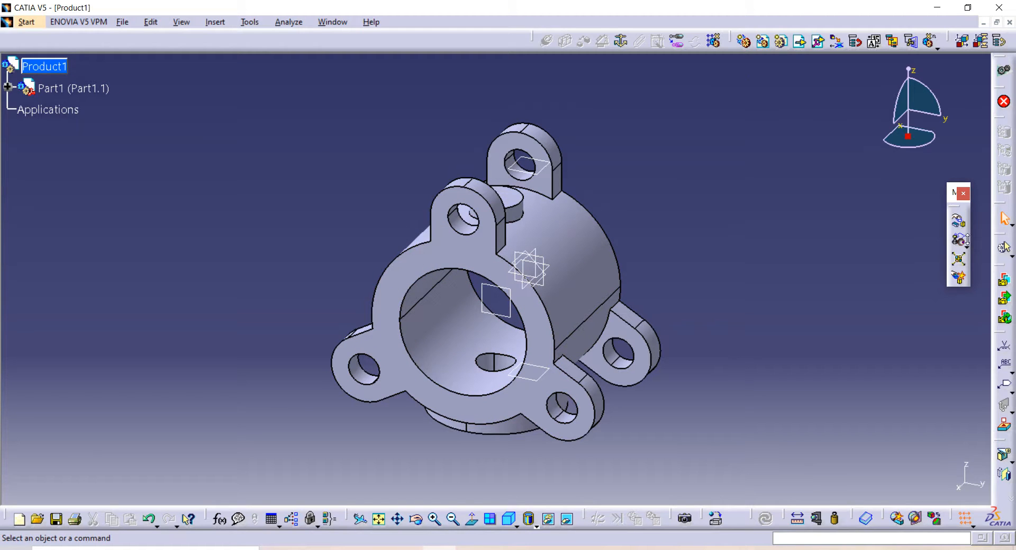
# Step: Reposition the valve body with Manipulation by moving it along the XY, YZ and XZ planes
pyautogui.click(960, 224)
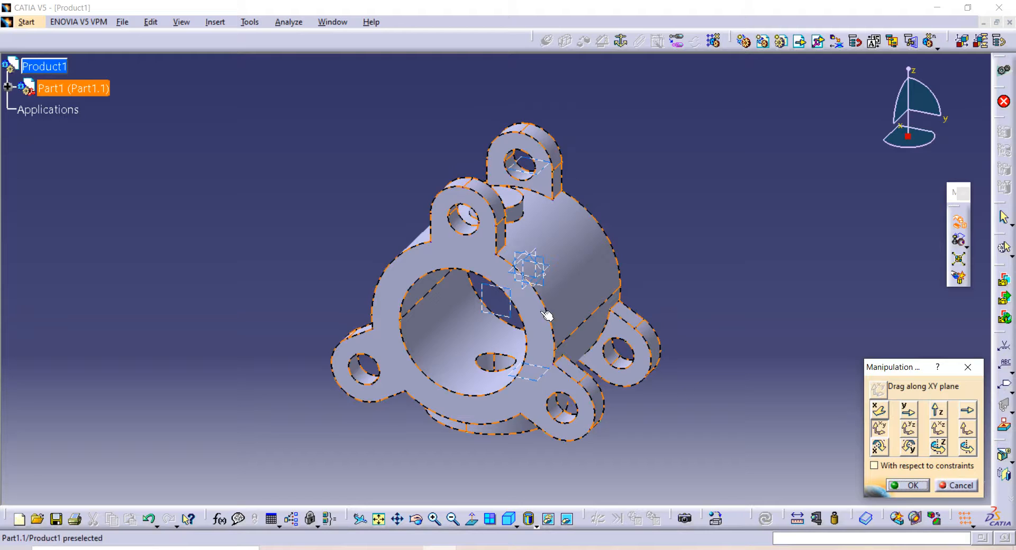
pyautogui.moveTo(547, 315); pyautogui.dragTo(768, 152)
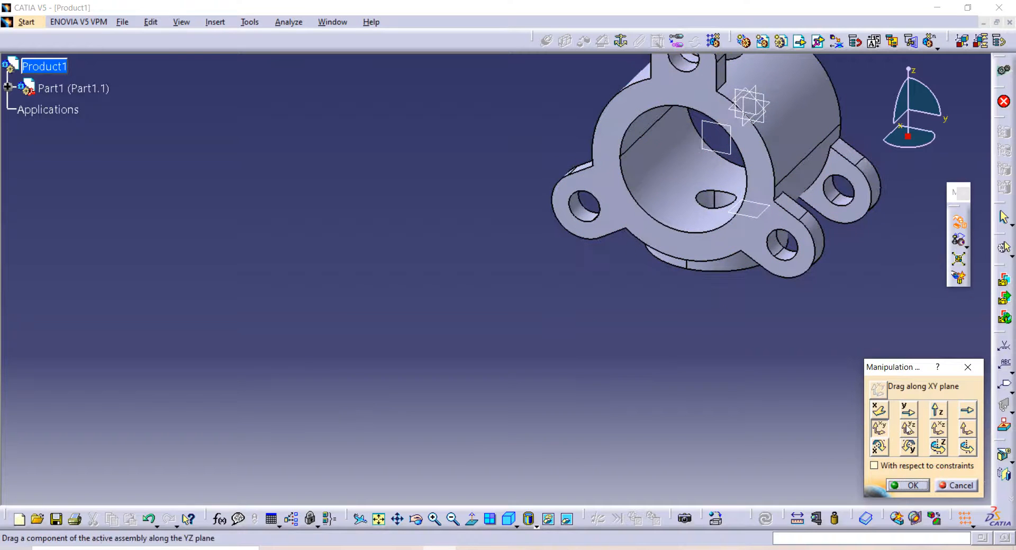
pyautogui.moveTo(810, 233); pyautogui.dragTo(661, 217)
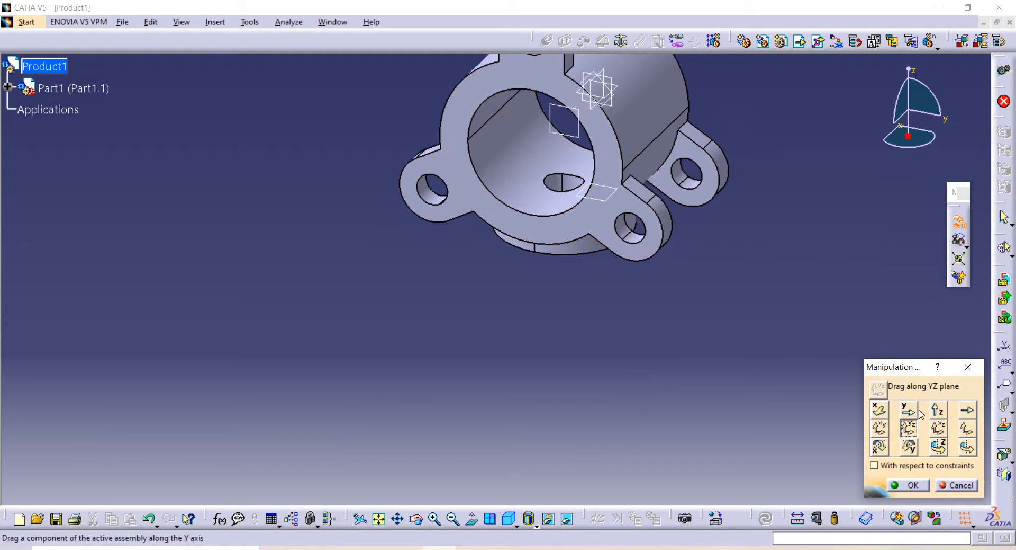
pyautogui.click(938, 427)
pyautogui.moveTo(621, 145); pyautogui.dragTo(676, 243)
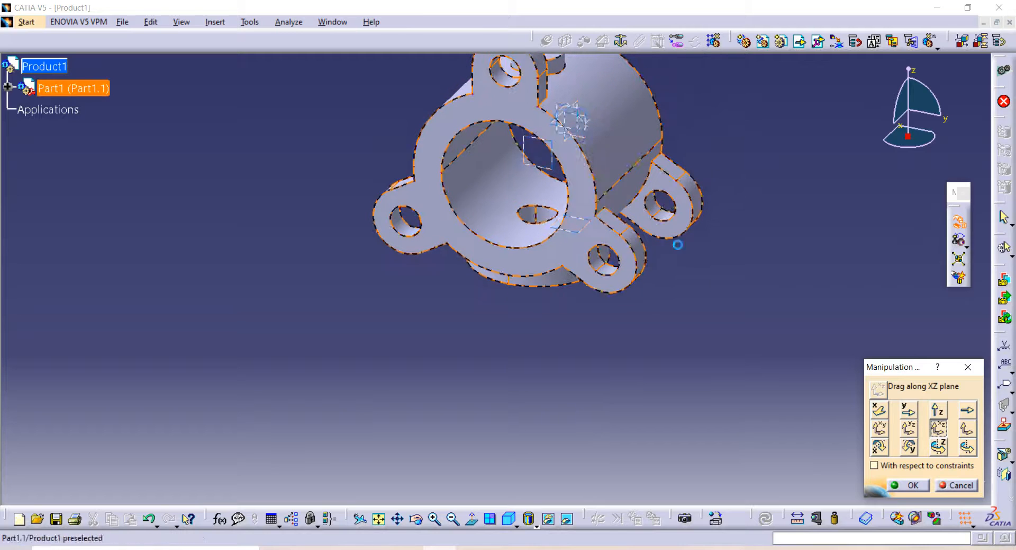
pyautogui.click(913, 485)
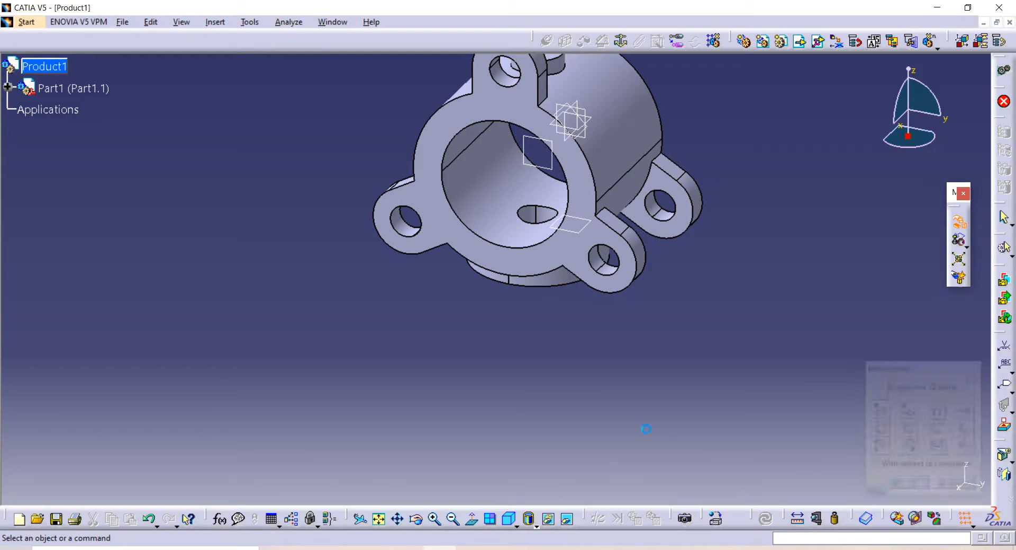
# Step: Apply a Fix constraint to the valve body
pyautogui.moveTo(367, 319); pyautogui.dragTo(442, 185, button='middle')
pyautogui.moveTo(452, 274); pyautogui.dragTo(616, 129, button='middle')
pyautogui.moveTo(472, 324); pyautogui.dragTo(573, 176, button='middle')
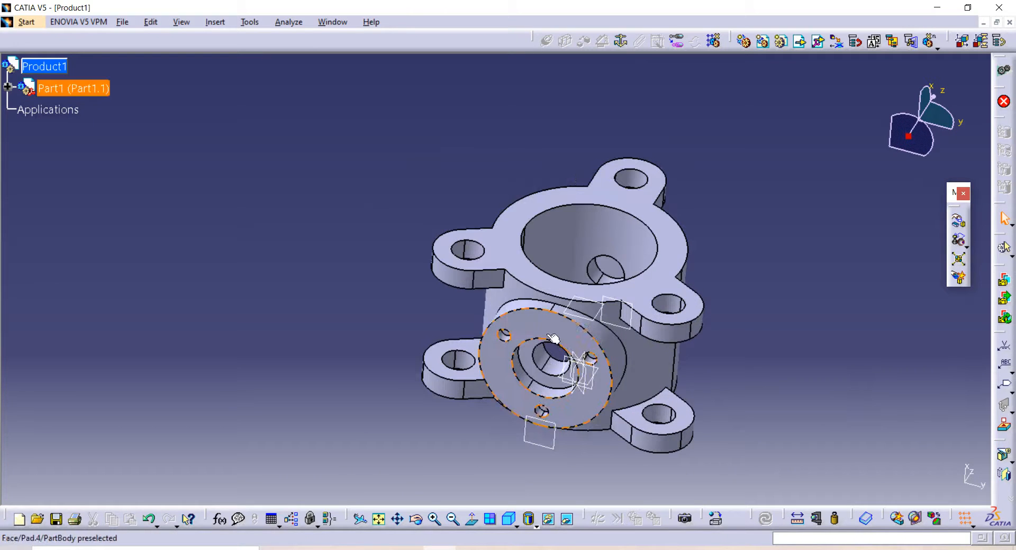
pyautogui.moveTo(545, 405); pyautogui.dragTo(728, 270, button='middle')
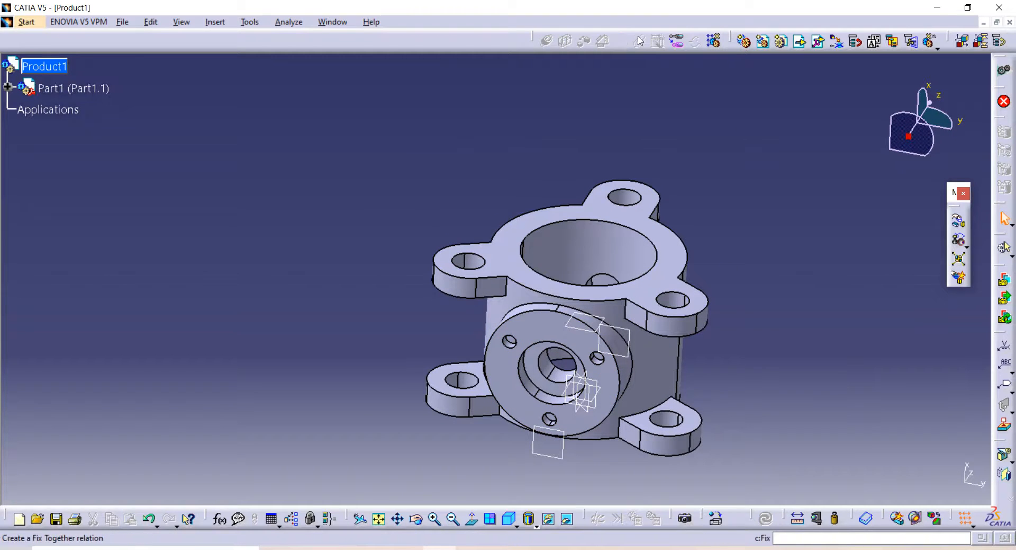
pyautogui.click(652, 288)
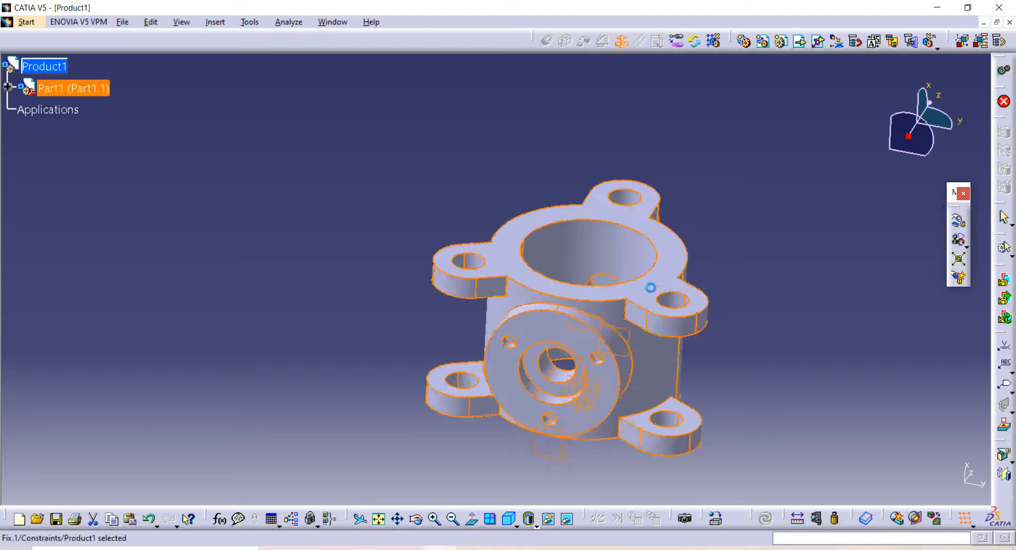
pyautogui.moveTo(717, 286); pyautogui.dragTo(733, 235, button='middle')
pyautogui.click(560, 295)
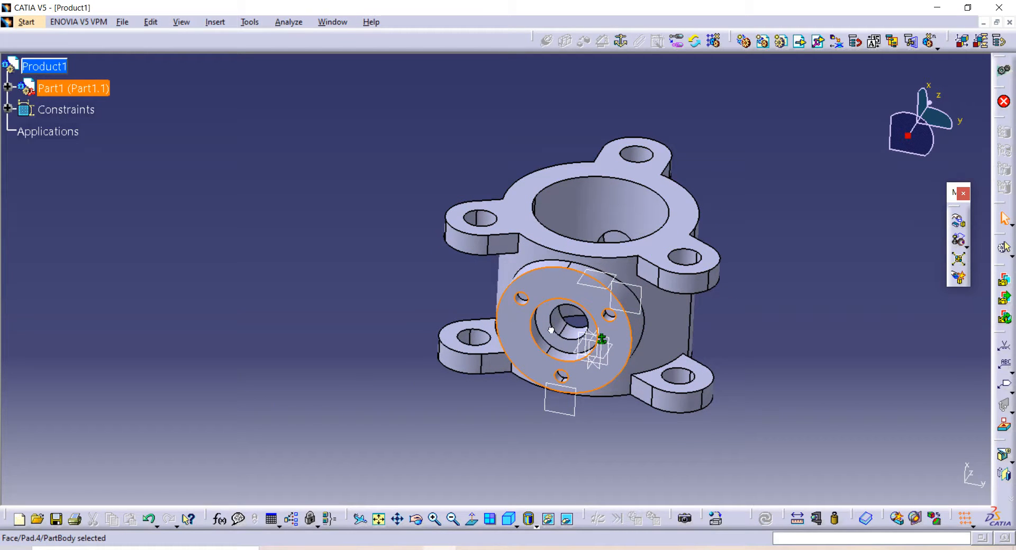
pyautogui.click(783, 183)
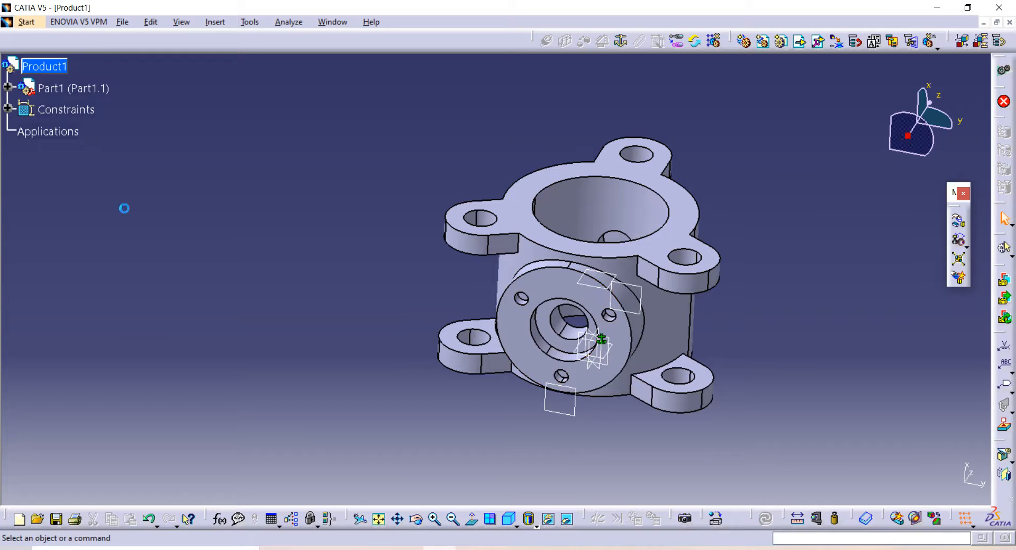
# Step: Insert the existing "shaft" part from the butterfly valve folder into Product1
pyautogui.moveTo(154, 213); pyautogui.dragTo(202, 164, button='middle')
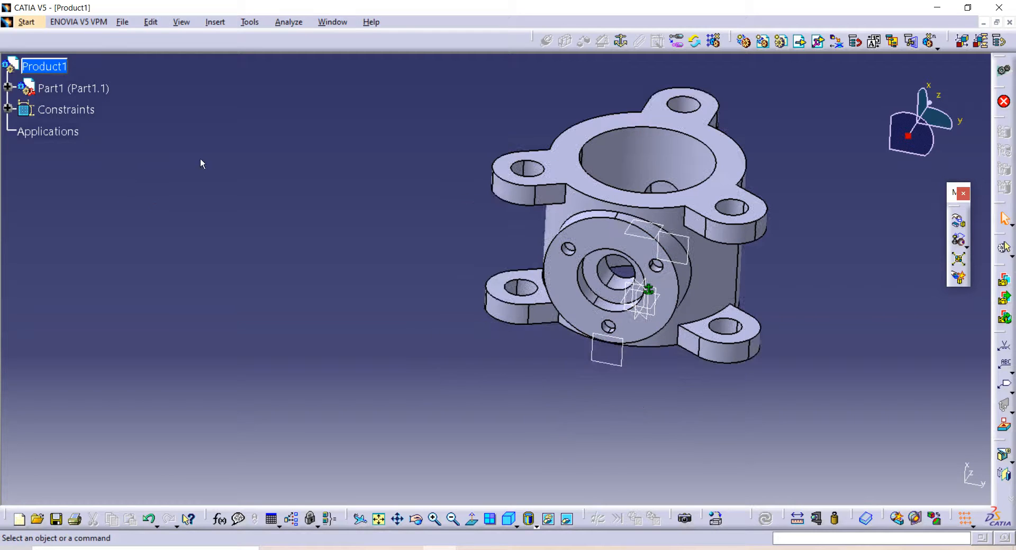
pyautogui.click(800, 44)
pyautogui.click(32, 58)
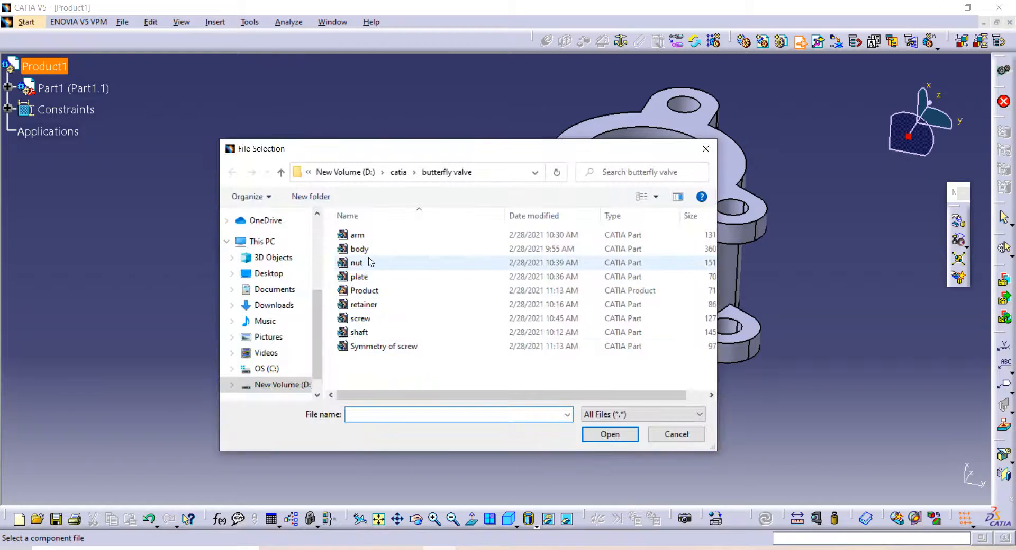
pyautogui.click(364, 331)
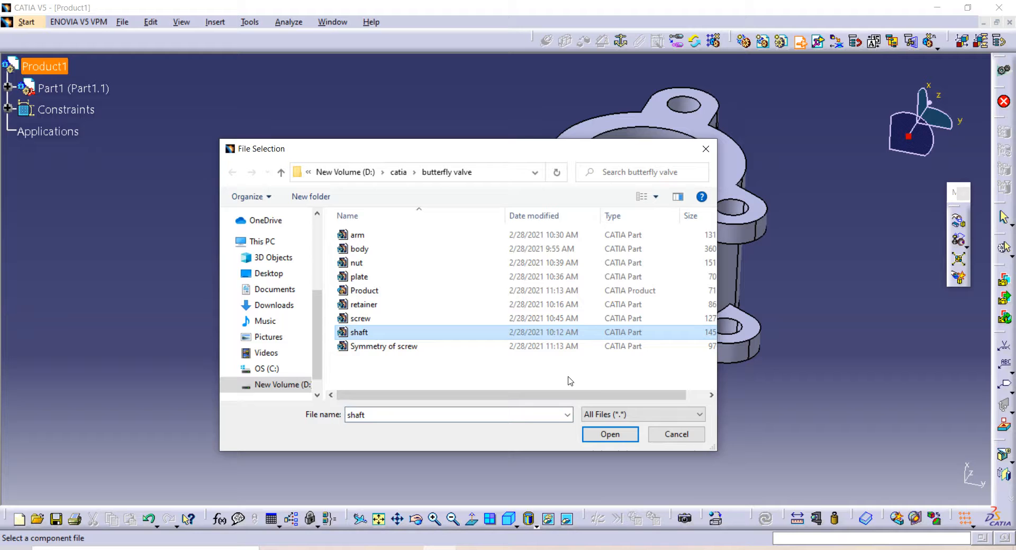
pyautogui.click(609, 434)
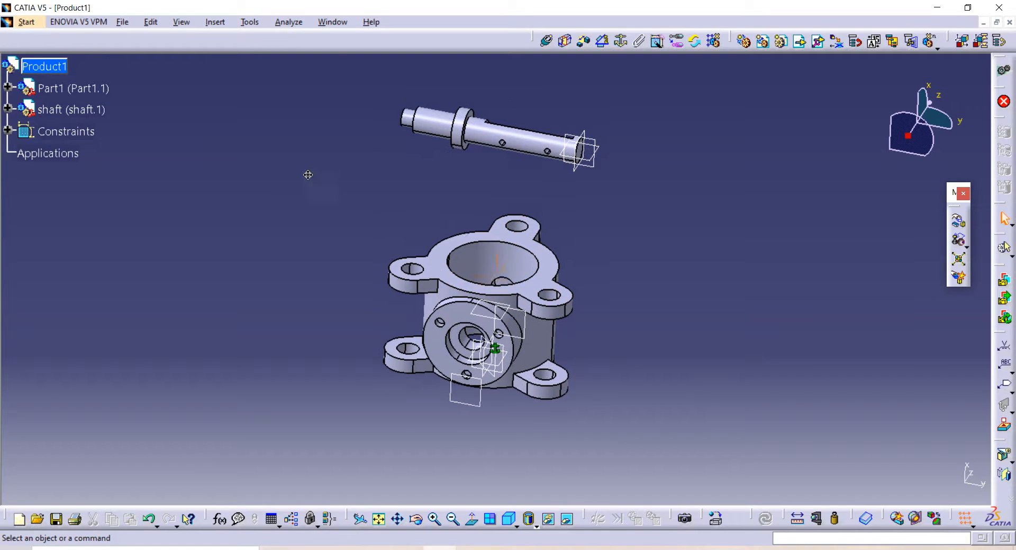
# Step: Rotate the shaft about the X and Z axes with Manipulation so it lines up with the valve body's side bore
pyautogui.click(960, 222)
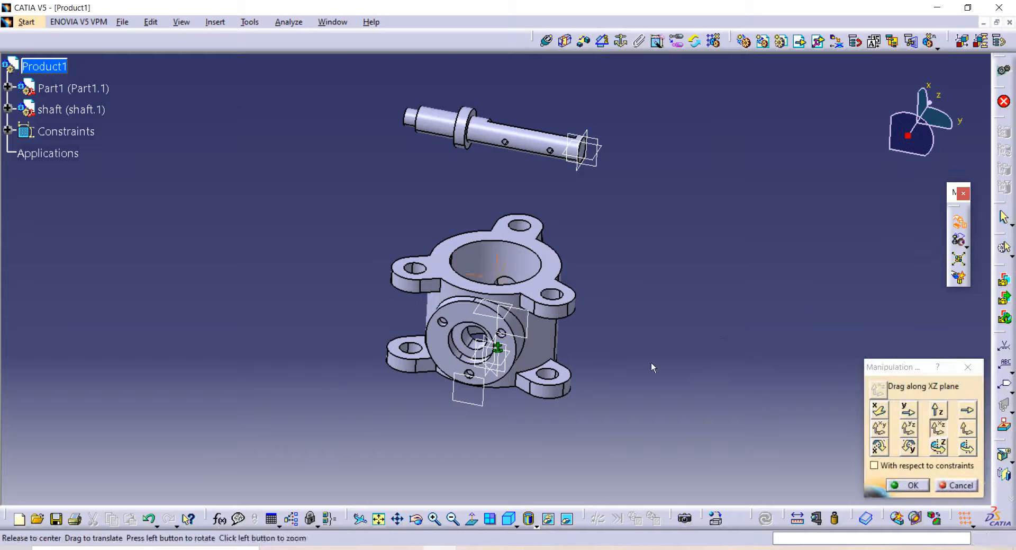
pyautogui.moveTo(651, 363); pyautogui.dragTo(448, 123, button='middle')
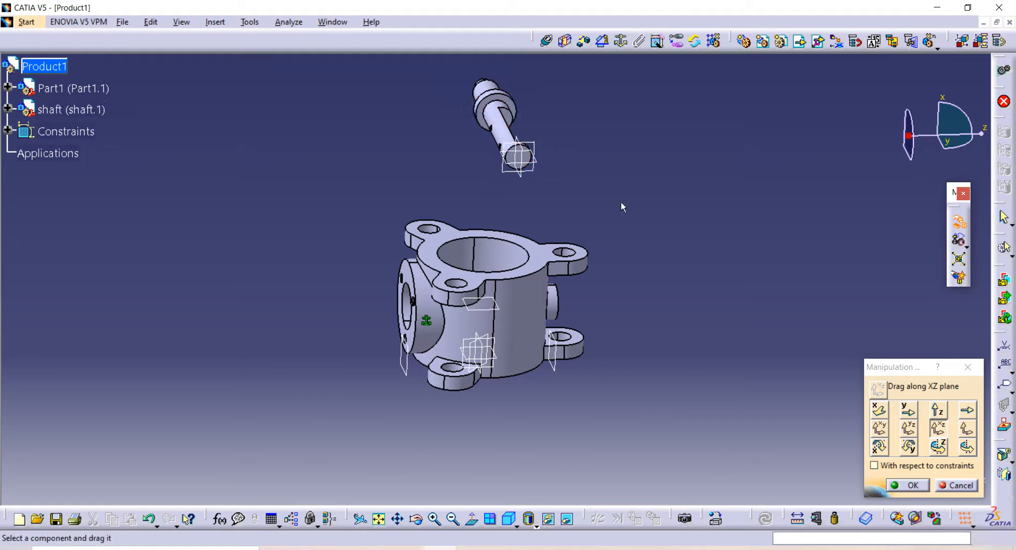
pyautogui.click(879, 446)
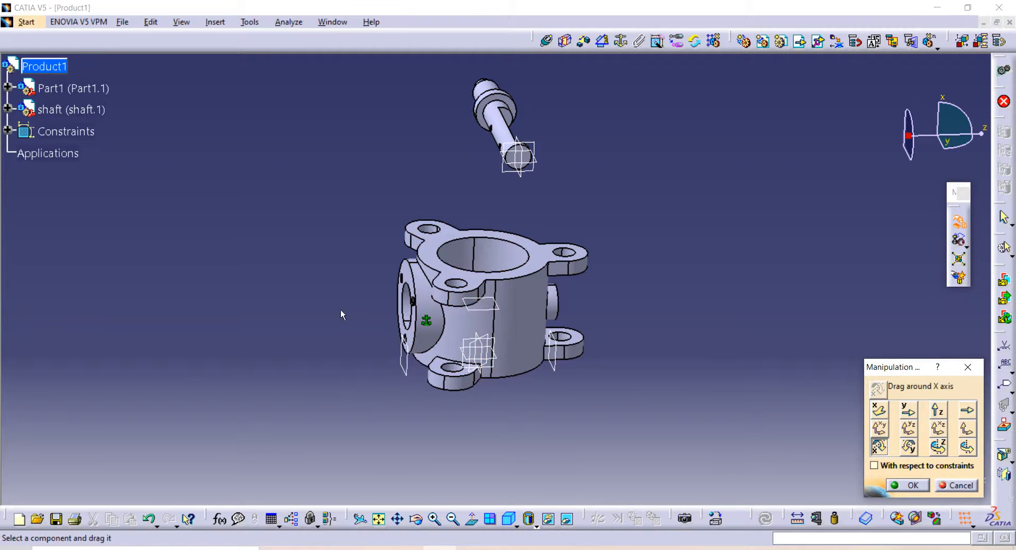
pyautogui.moveTo(483, 100); pyautogui.dragTo(572, 222)
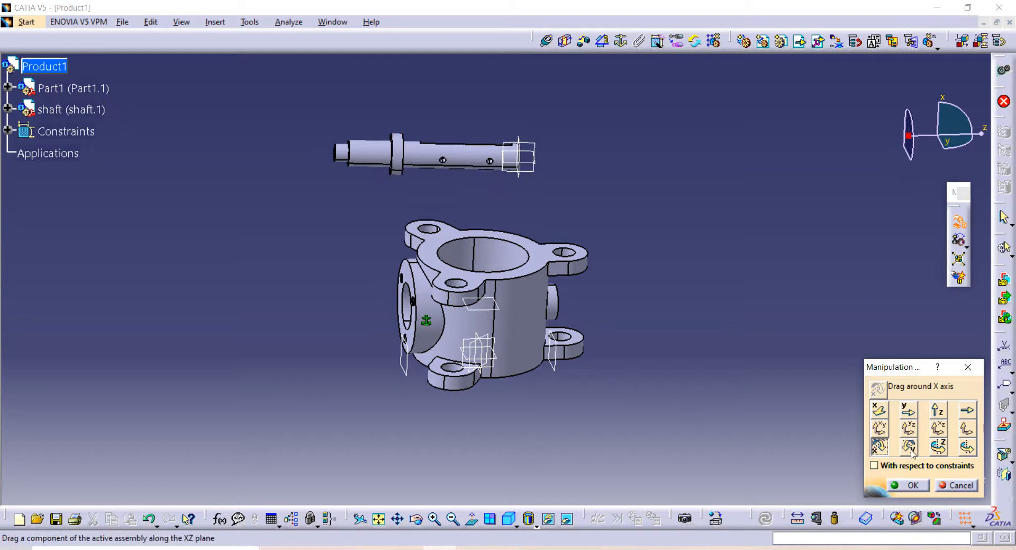
pyautogui.click(937, 446)
pyautogui.moveTo(469, 159)
pyautogui.mouseDown()
pyautogui.moveTo(471, 182)
pyautogui.moveTo(477, 163)
pyautogui.mouseUp()
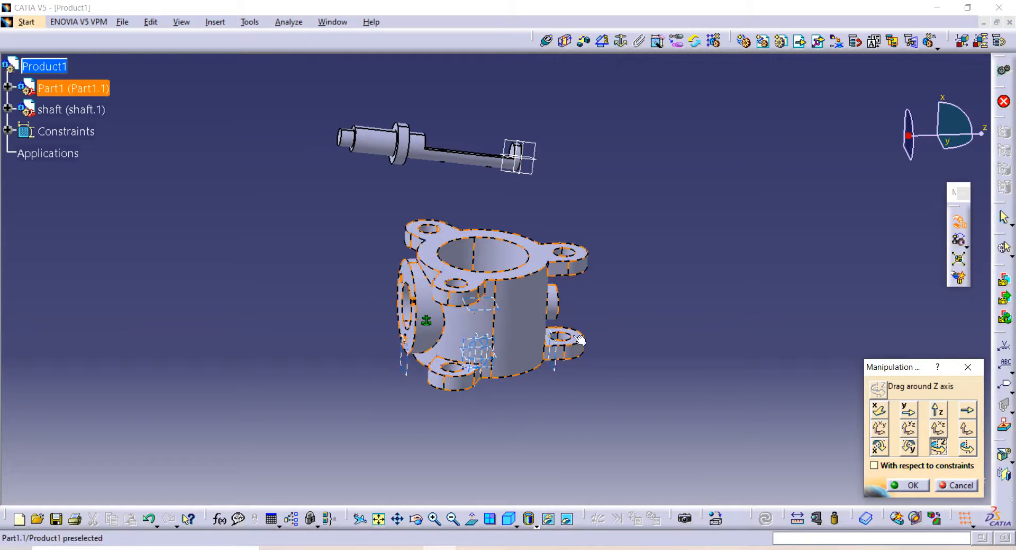
pyautogui.click(921, 487)
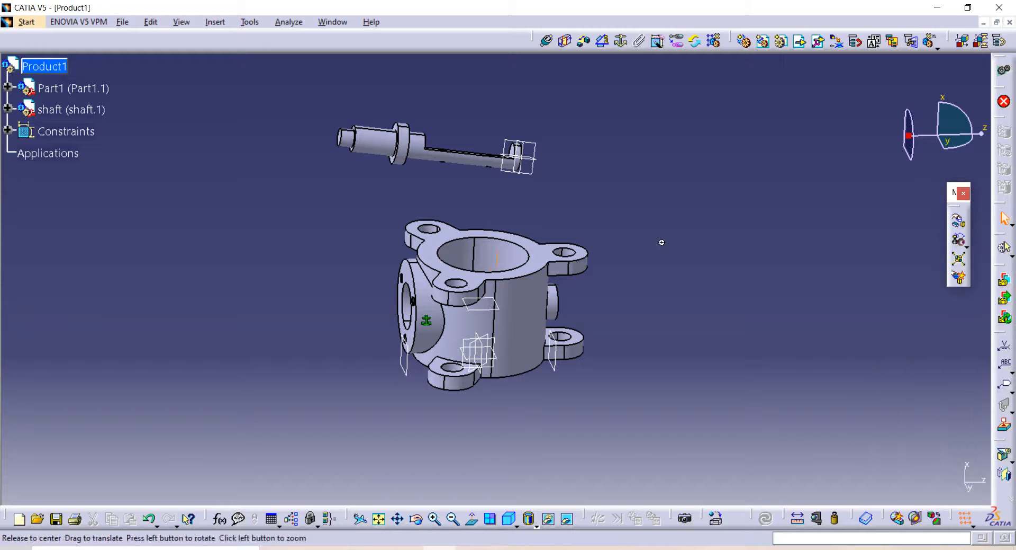
# Step: Add a coincidence constraint between the shaft's axis and the axis of the valve body's side bore
pyautogui.moveTo(662, 242); pyautogui.dragTo(623, 227, button='middle')
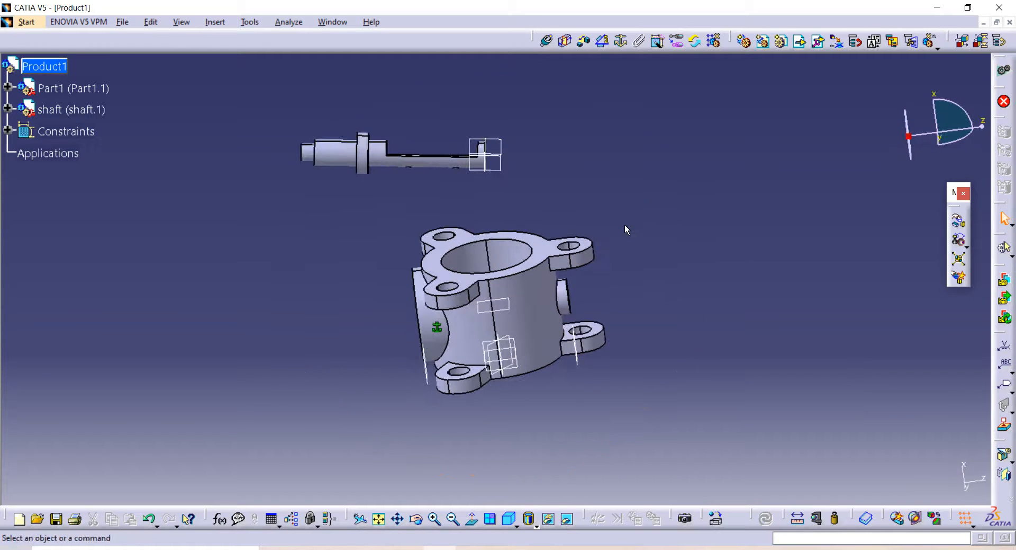
pyautogui.click(548, 42)
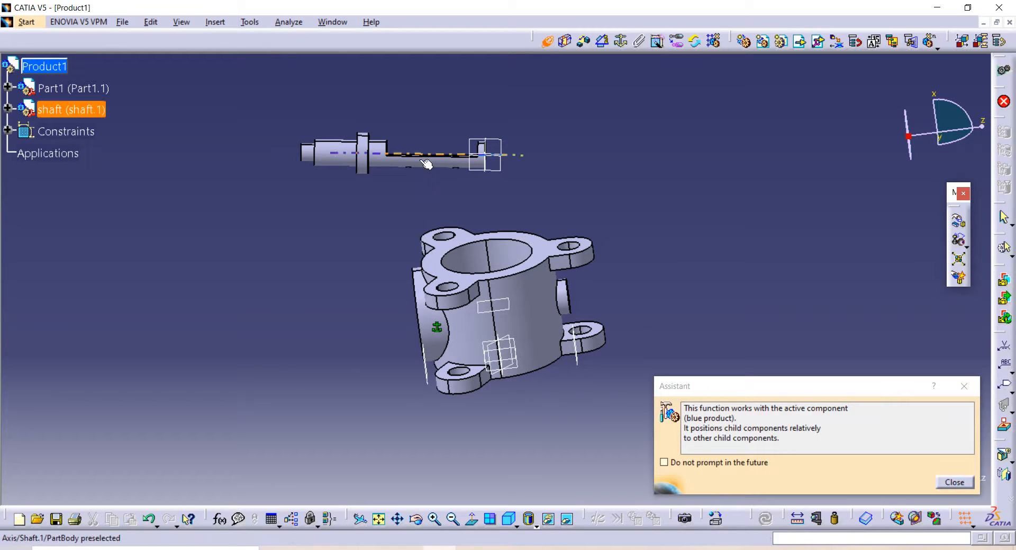
pyautogui.click(386, 154)
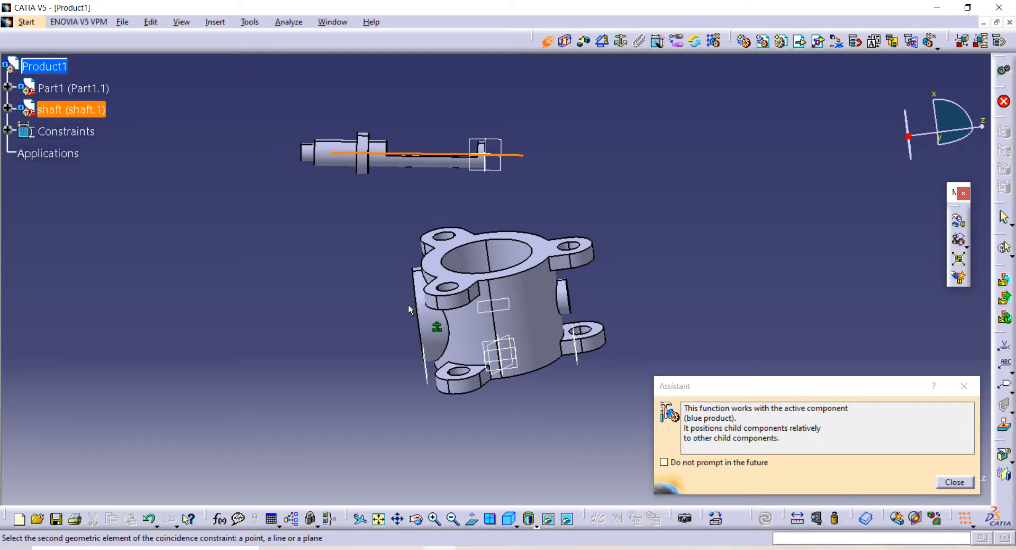
pyautogui.moveTo(408, 304); pyautogui.dragTo(478, 302, button='middle')
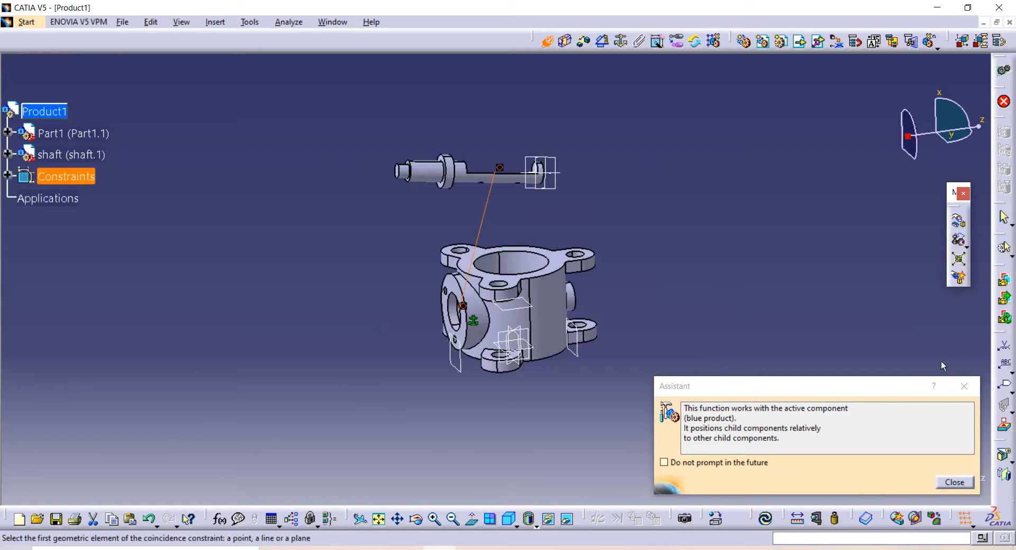
pyautogui.click(965, 385)
# Step: Add an offset constraint of 0 mm, orientation Opposite, between the shaft's collar face and the body's recessed bore face, and update the assembly
pyautogui.moveTo(592, 70); pyautogui.dragTo(566, 65, button='middle')
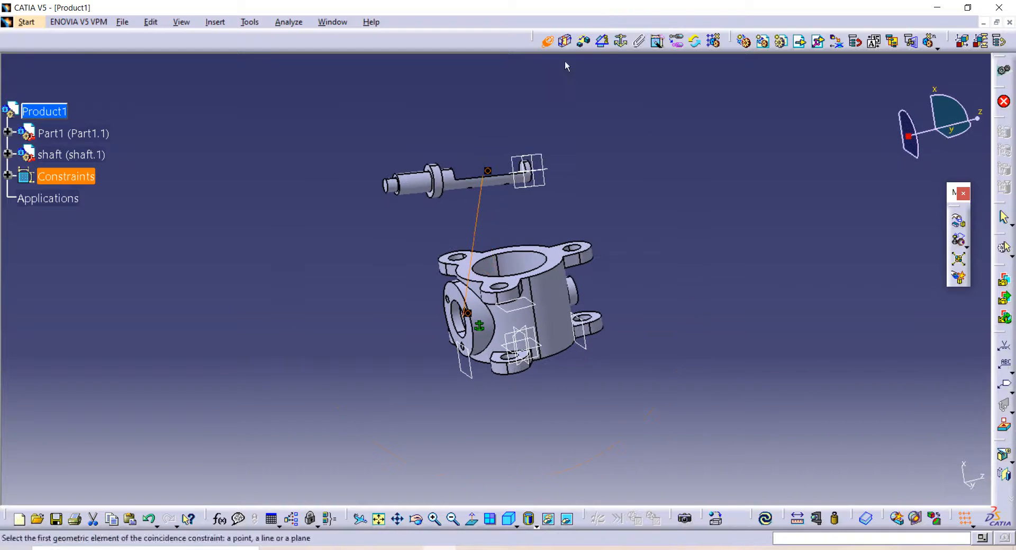
pyautogui.click(585, 41)
pyautogui.moveTo(574, 159); pyautogui.dragTo(456, 261, button='middle')
pyautogui.moveTo(380, 226); pyautogui.dragTo(377, 368, button='middle')
pyautogui.click(199, 199)
pyautogui.scroll(1, 377, 368)
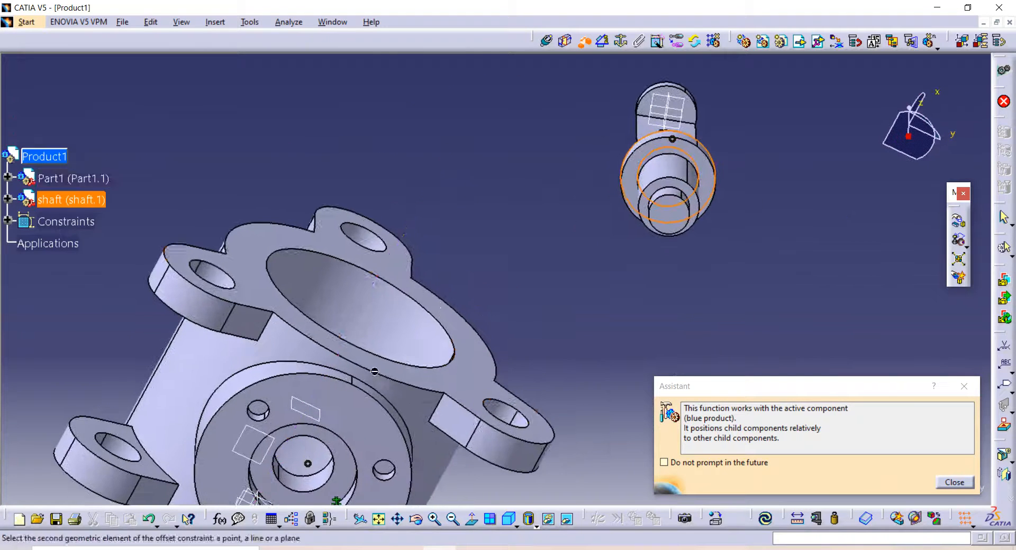
pyautogui.moveTo(352, 430); pyautogui.dragTo(460, 273, button='middle')
pyautogui.click(453, 323)
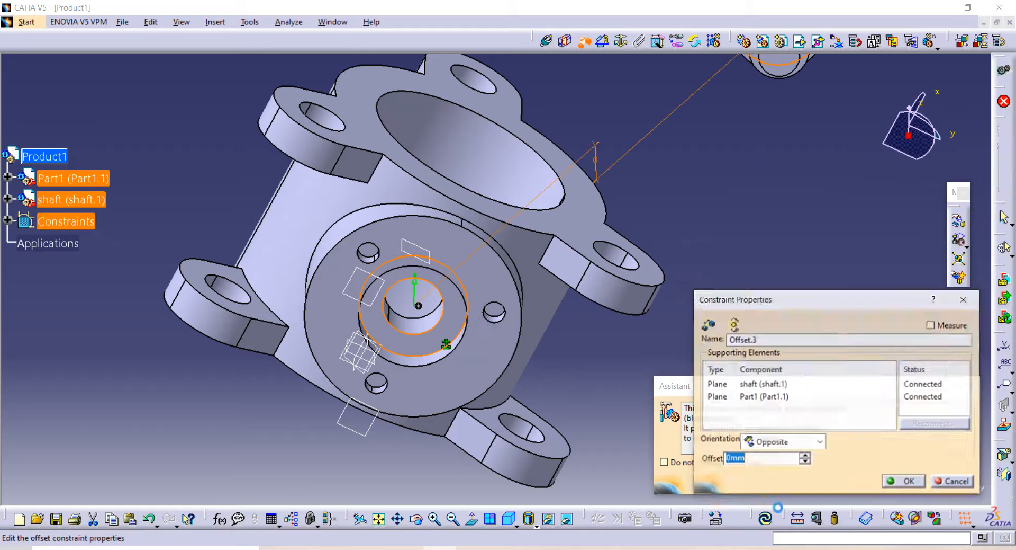
pyautogui.click(922, 487)
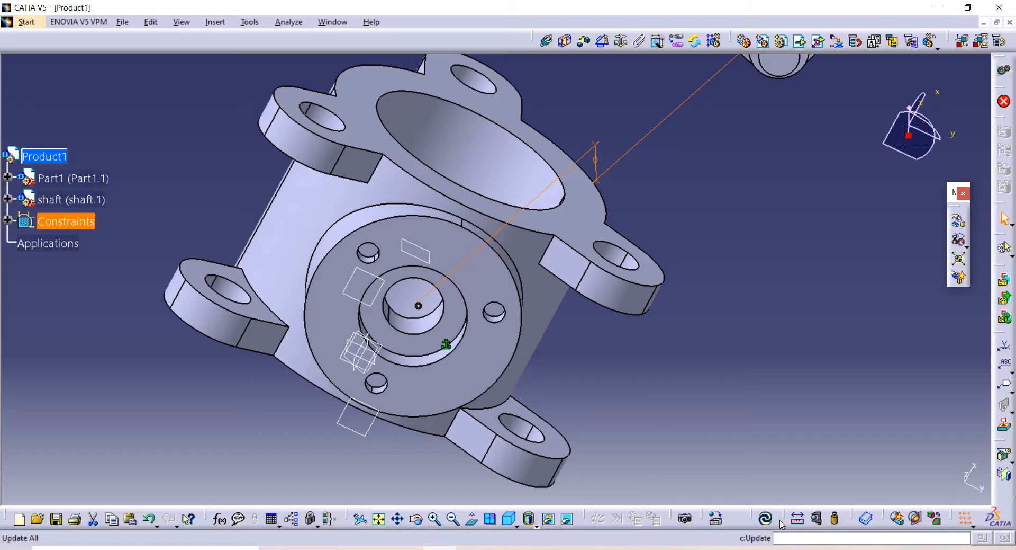
pyautogui.moveTo(745, 300); pyautogui.dragTo(468, 345, button='middle')
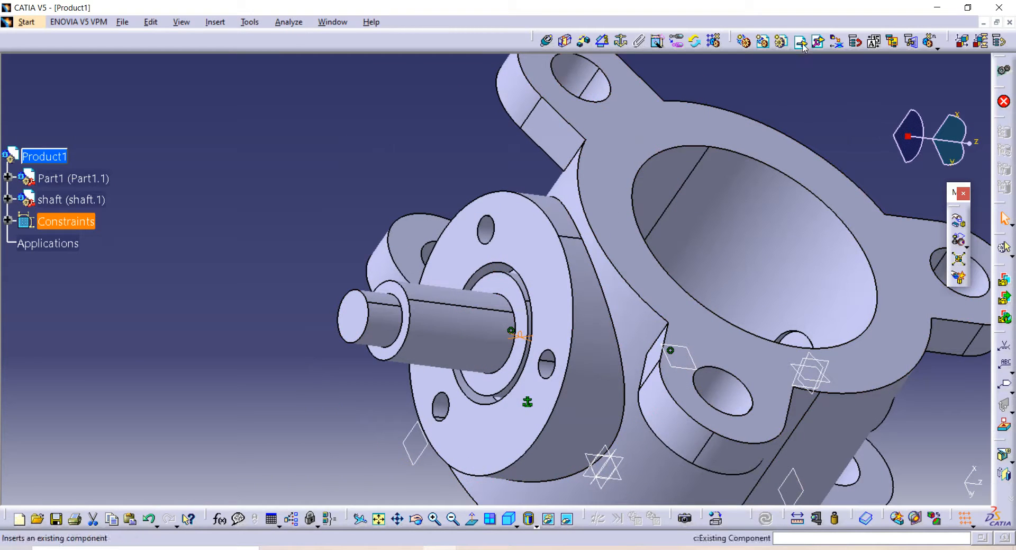
# Step: Insert the existing "retainer" part from the butterfly valve folder into Product1
pyautogui.click(802, 43)
pyautogui.click(45, 157)
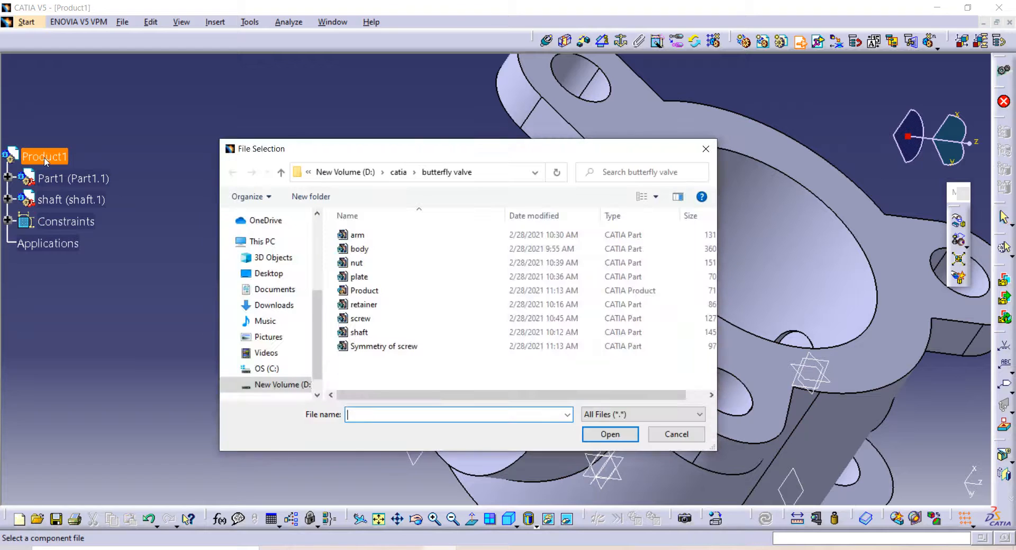
pyautogui.click(384, 310)
pyautogui.click(610, 433)
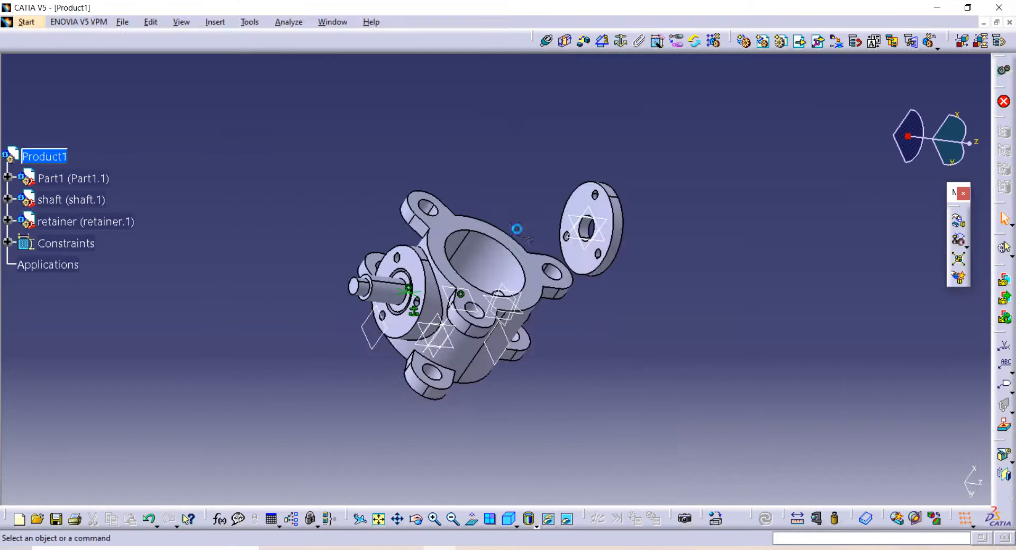
pyautogui.moveTo(517, 229); pyautogui.dragTo(519, 231, button='middle')
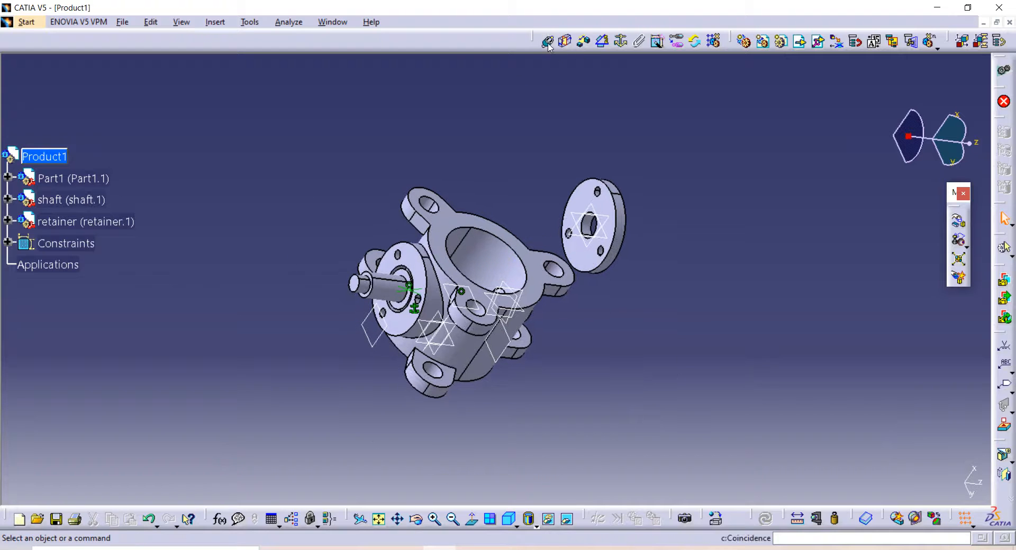
# Step: Add a coincidence constraint between the axis of the retainer's centre hole and the shaft's axis
pyautogui.click(548, 41)
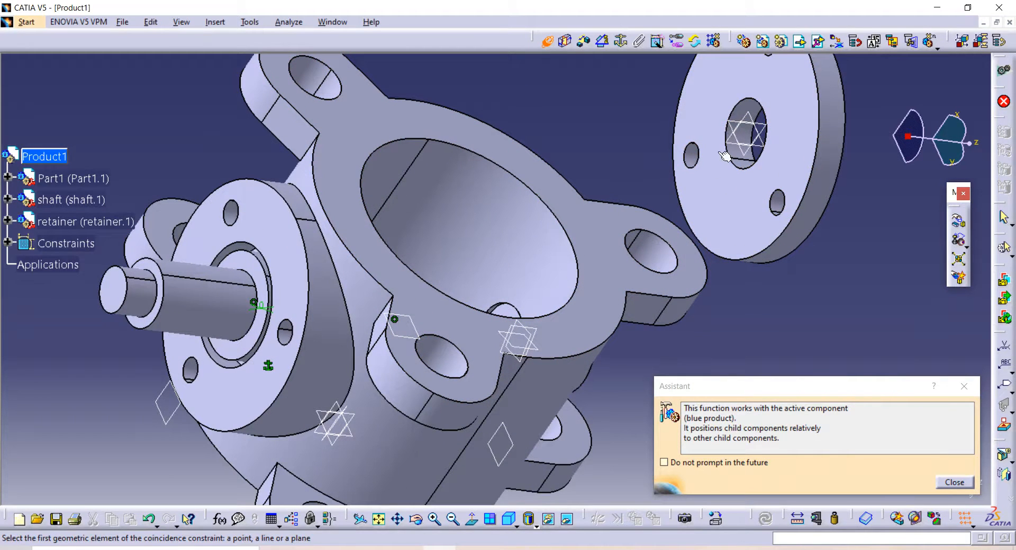
pyautogui.moveTo(856, 159); pyautogui.dragTo(783, 129, button='middle')
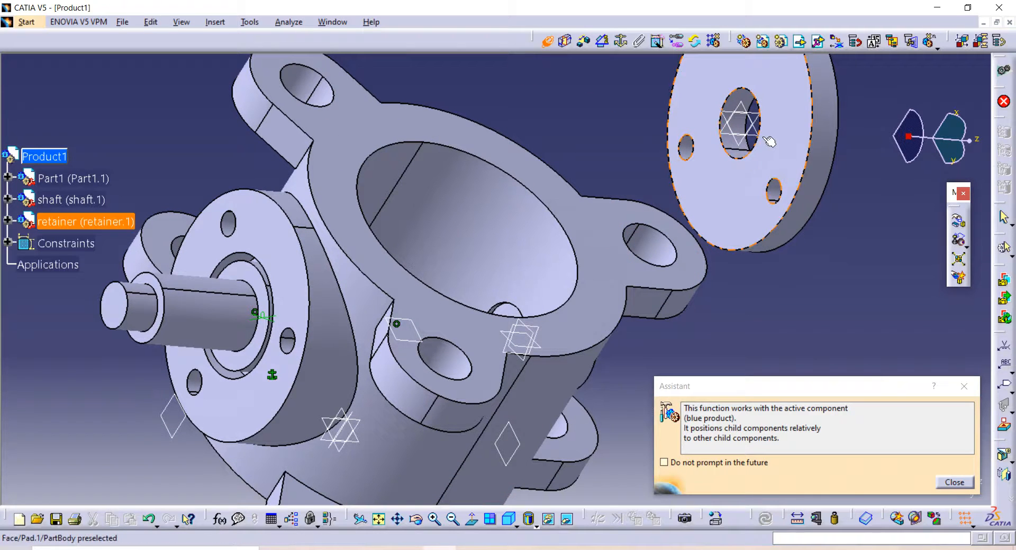
pyautogui.middleClick(765, 110)
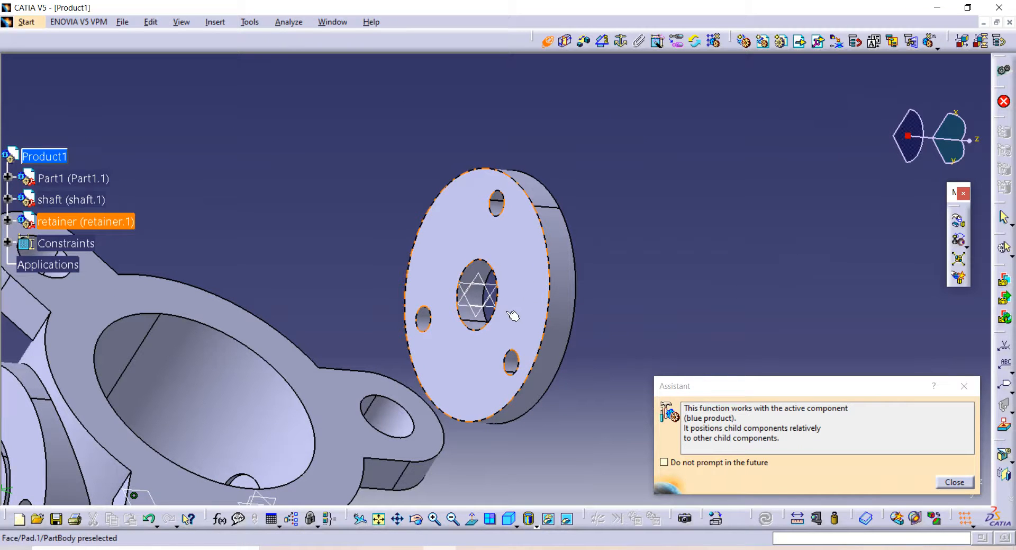
pyautogui.click(479, 324)
pyautogui.keyDown('ctrl'); pyautogui.moveTo(372, 344); pyautogui.dragTo(368, 291, button='middle'); pyautogui.keyUp('ctrl')
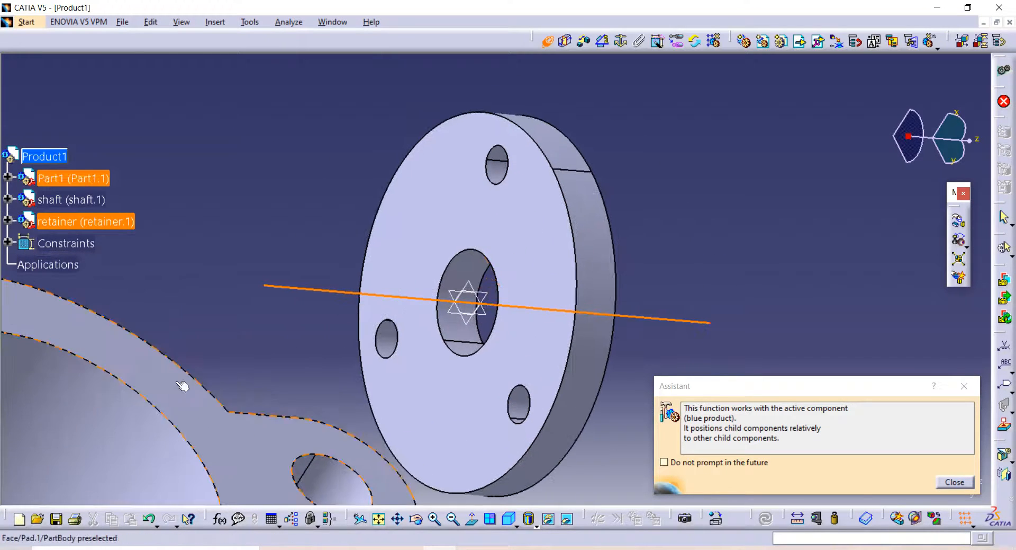
pyautogui.moveTo(186, 386); pyautogui.dragTo(795, 94, button='middle')
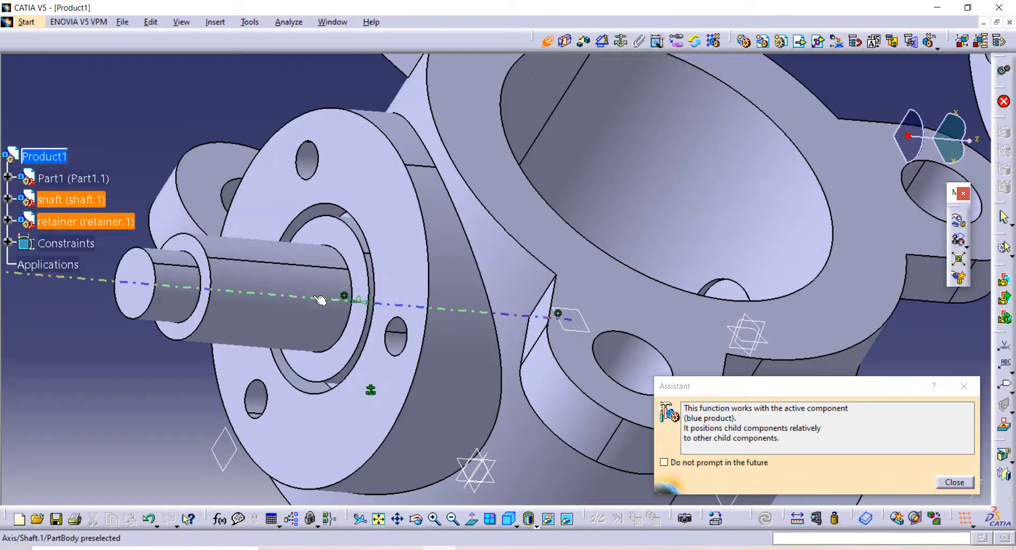
pyautogui.keyDown('ctrl'); pyautogui.moveTo(563, 195); pyautogui.dragTo(592, 223, button='middle'); pyautogui.keyUp('ctrl')
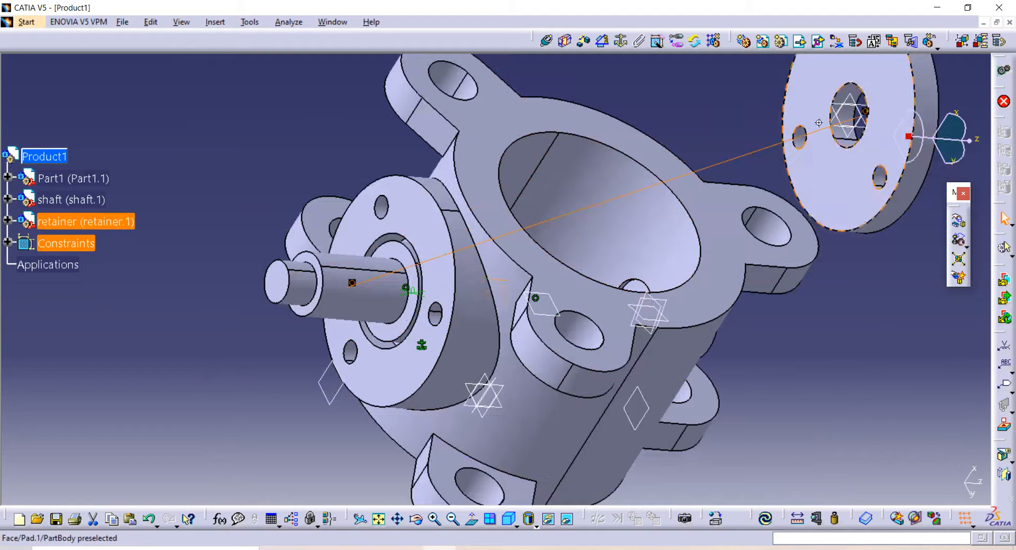
# Step: Add a coincidence constraint between the axis of the retainer's upper screw hole and the matching upper hole in the body's side flange
pyautogui.moveTo(813, 66); pyautogui.dragTo(754, 172, button='middle')
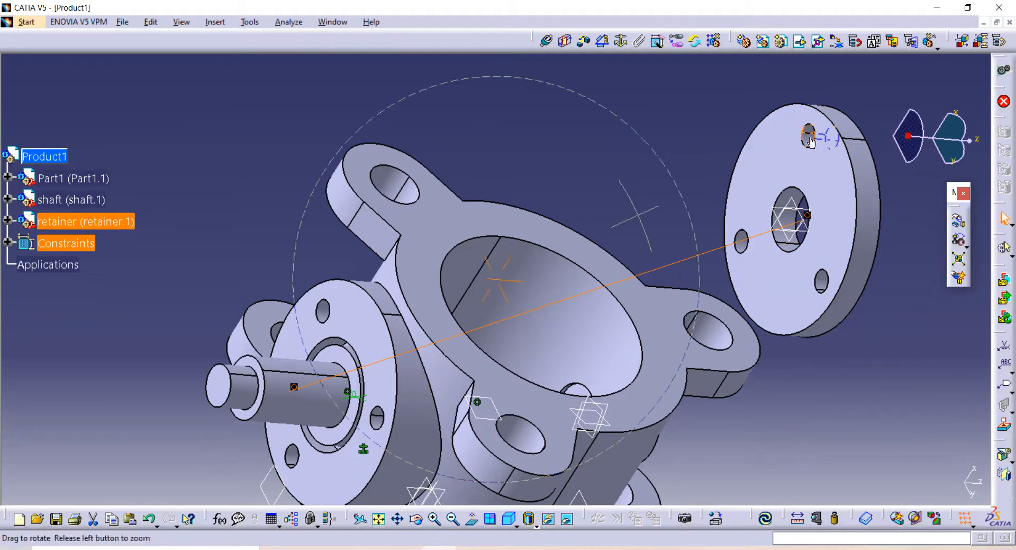
pyautogui.keyDown('ctrl'); pyautogui.moveTo(813, 142); pyautogui.dragTo(553, 286, button='middle'); pyautogui.keyUp('ctrl')
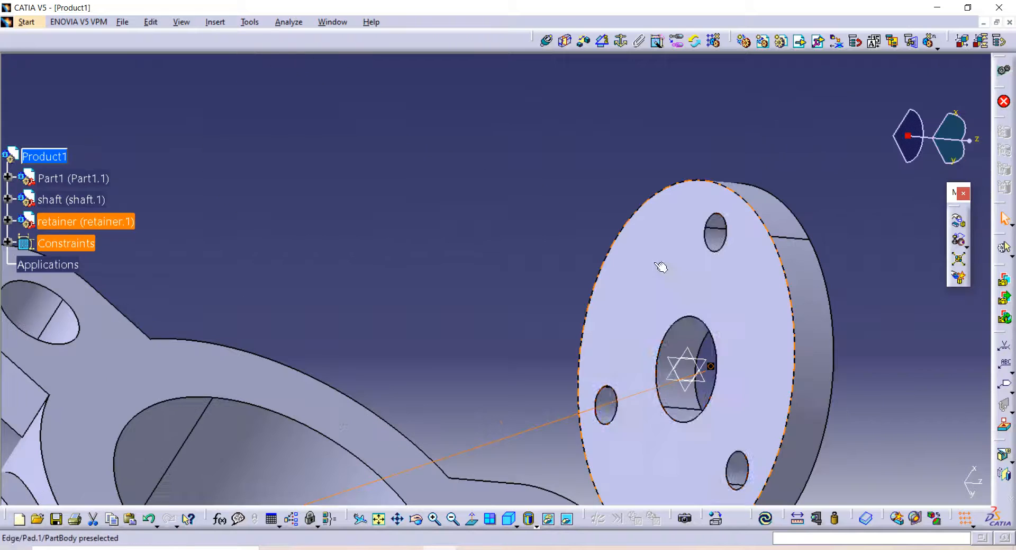
pyautogui.click(712, 231)
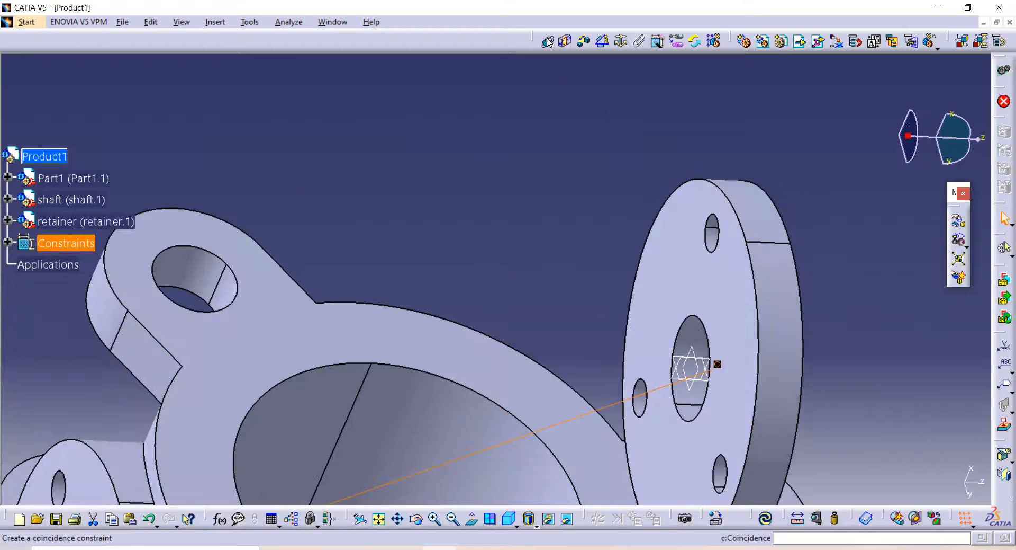
pyautogui.click(548, 41)
pyautogui.click(712, 231)
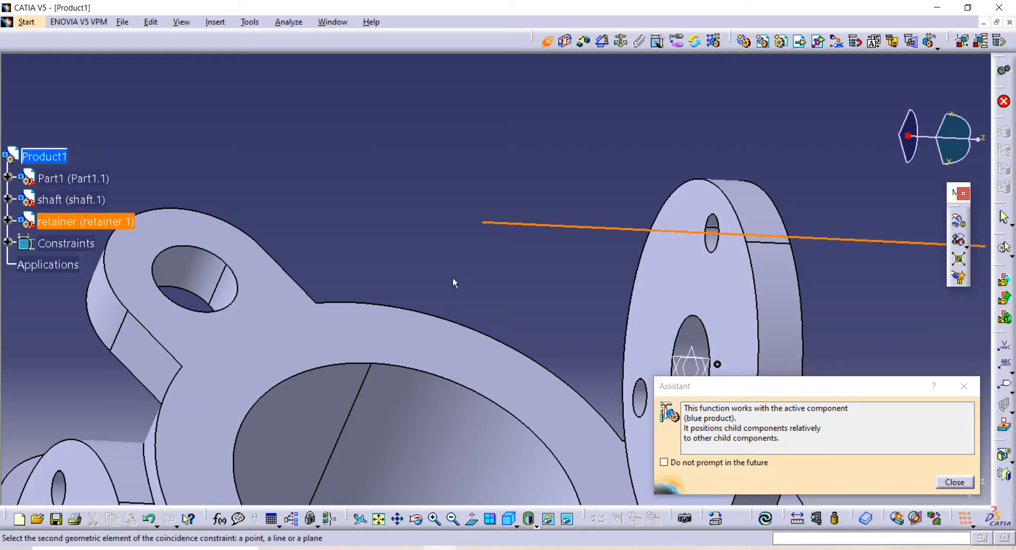
pyautogui.moveTo(427, 294); pyautogui.dragTo(838, 77, button='middle')
pyautogui.click(471, 274)
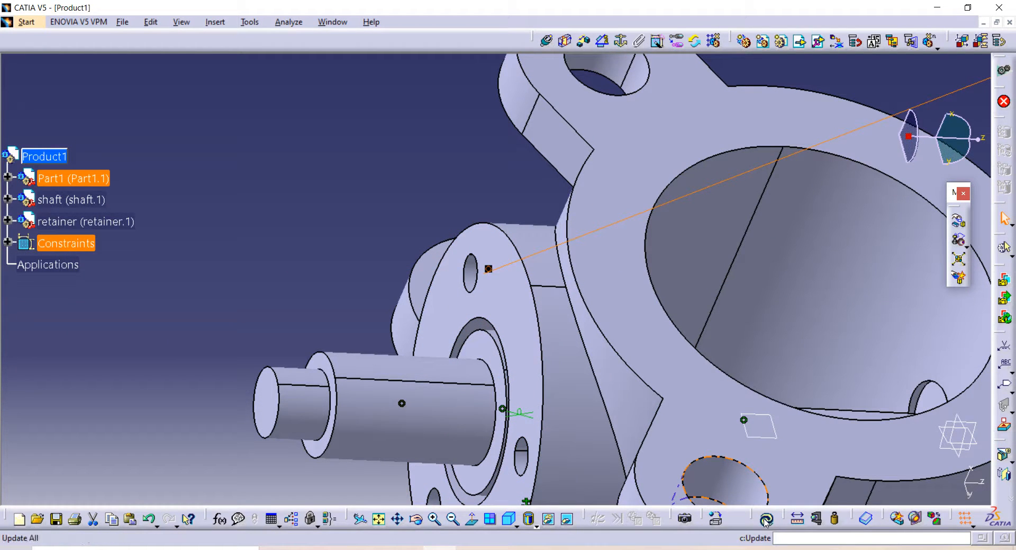
pyautogui.moveTo(789, 360); pyautogui.dragTo(357, 399, button='middle')
pyautogui.moveTo(693, 284); pyautogui.dragTo(667, 273, button='middle')
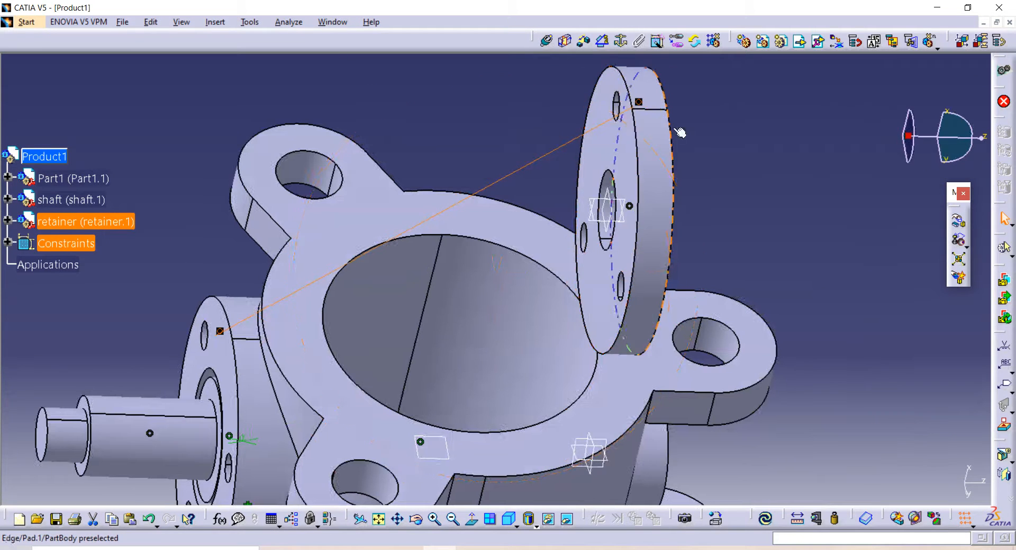
pyautogui.click(585, 42)
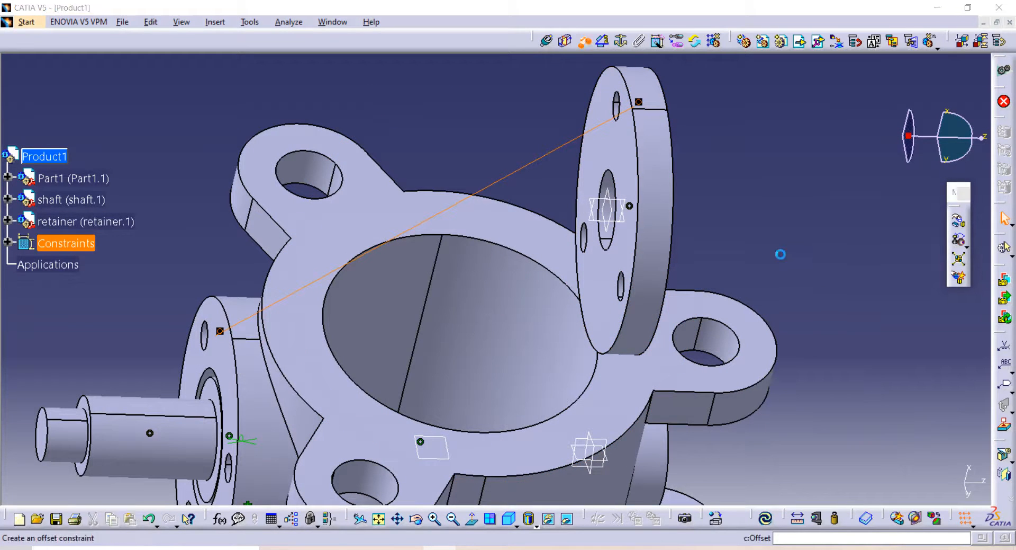
pyautogui.moveTo(776, 248); pyautogui.dragTo(705, 242, button='middle')
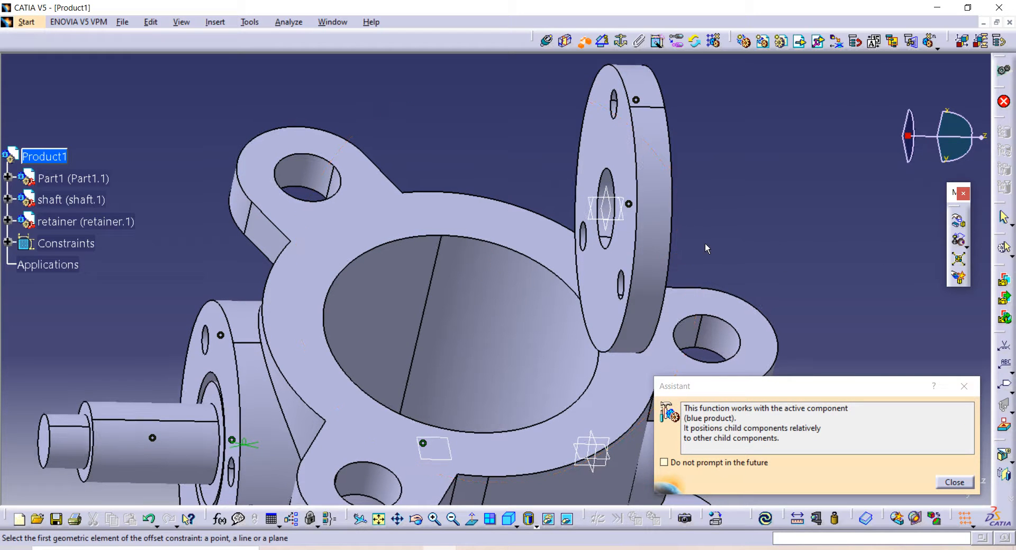
pyautogui.press('Escape')
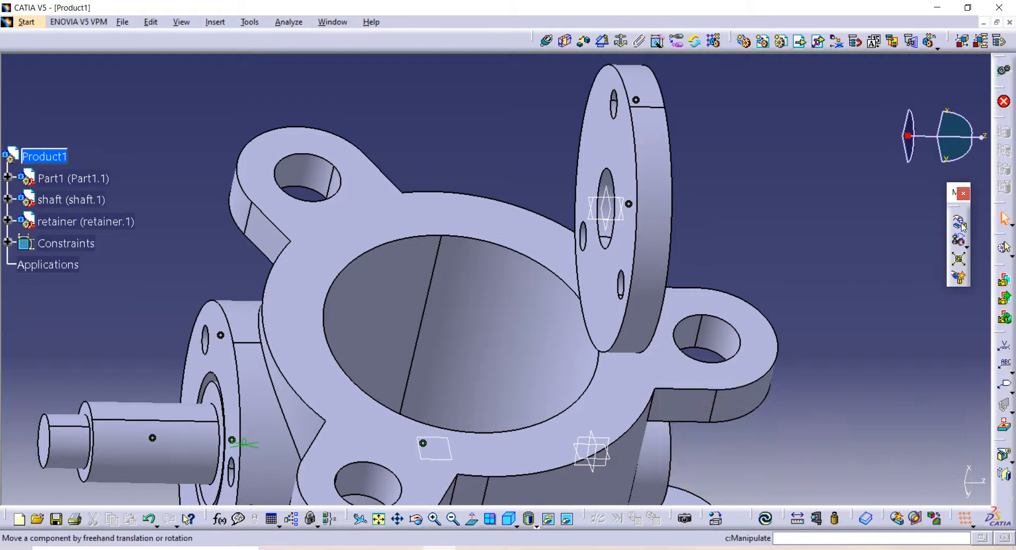
# Step: Move the retainer along the X and Z axes with Manipulation to a spot clear of the body, beyond the shaft's free end
pyautogui.click(959, 222)
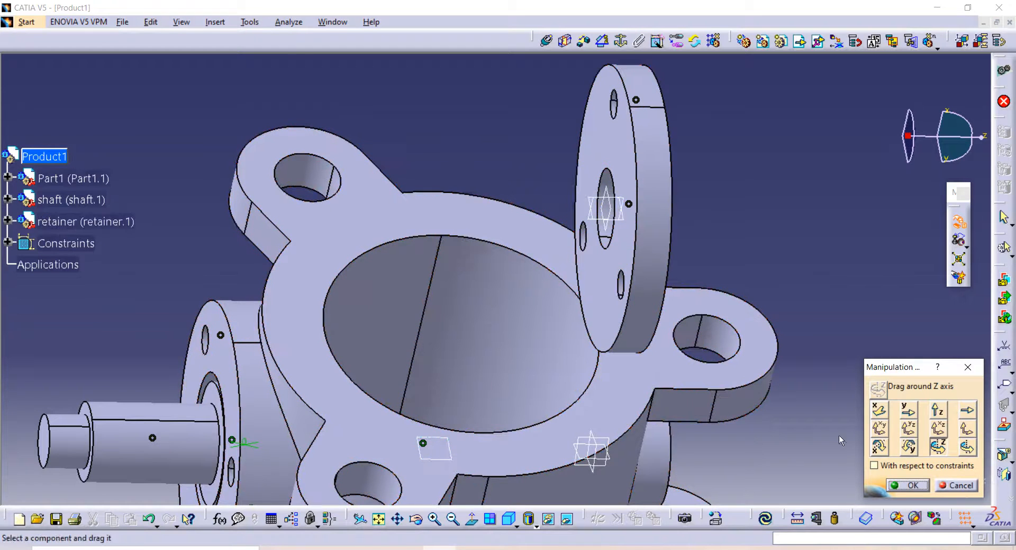
pyautogui.moveTo(658, 275); pyautogui.dragTo(561, 314)
pyautogui.click(880, 411)
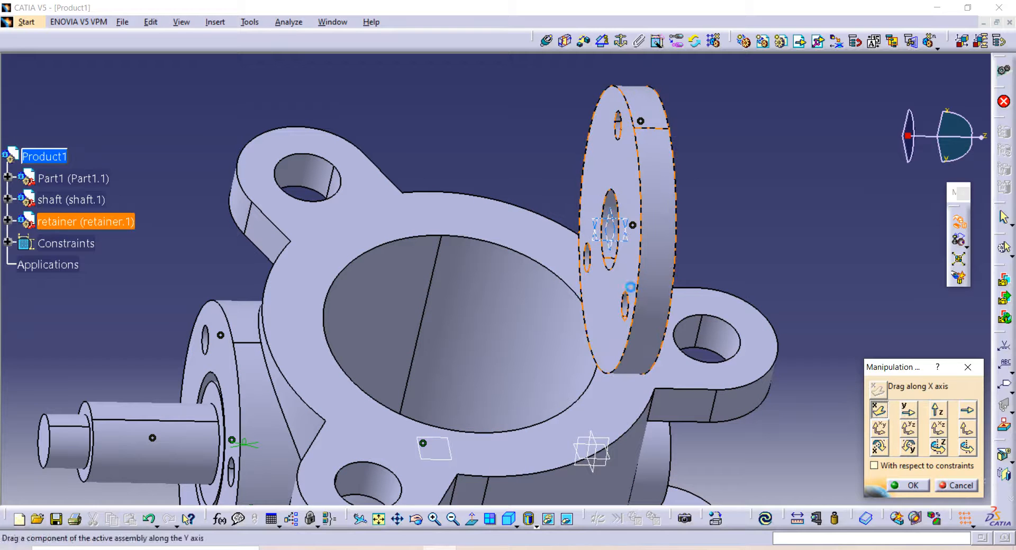
pyautogui.moveTo(630, 254); pyautogui.dragTo(374, 279)
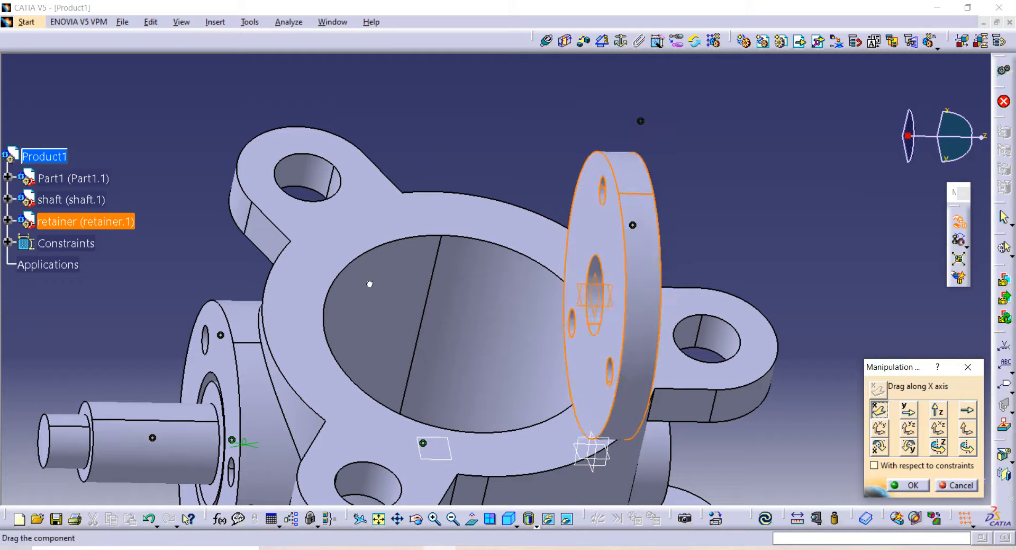
pyautogui.click(939, 411)
pyautogui.moveTo(638, 332); pyautogui.dragTo(7, 345)
pyautogui.moveTo(291, 348); pyautogui.dragTo(551, 282, button='middle')
pyautogui.click(912, 485)
# Step: Add an offset constraint of 0 mm, orientation Opposite, between the retainer's inner face and the body's side flange face, and update the assembly
pyautogui.moveTo(587, 394); pyautogui.dragTo(606, 360, button='middle')
pyautogui.click(584, 43)
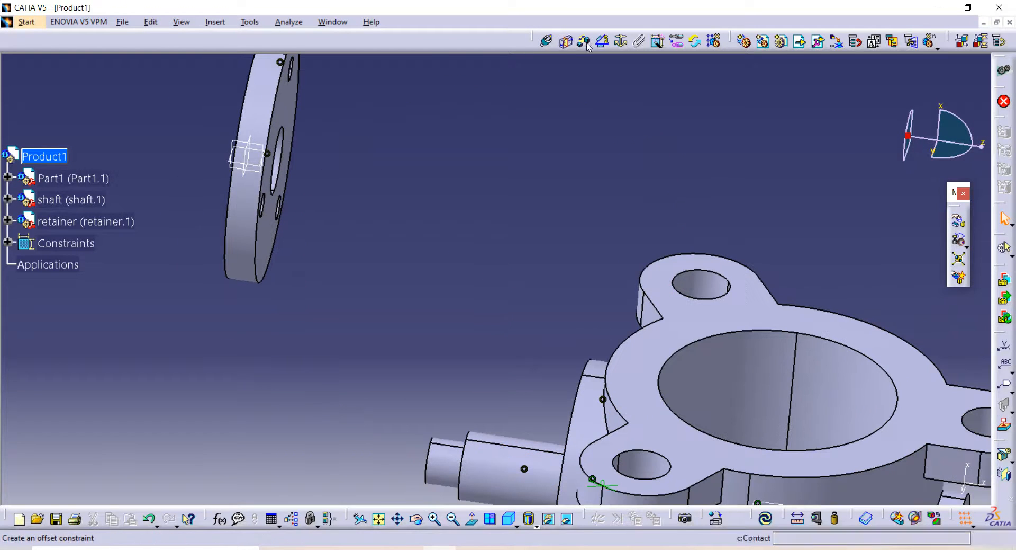
pyautogui.moveTo(513, 155); pyautogui.dragTo(442, 148, button='middle')
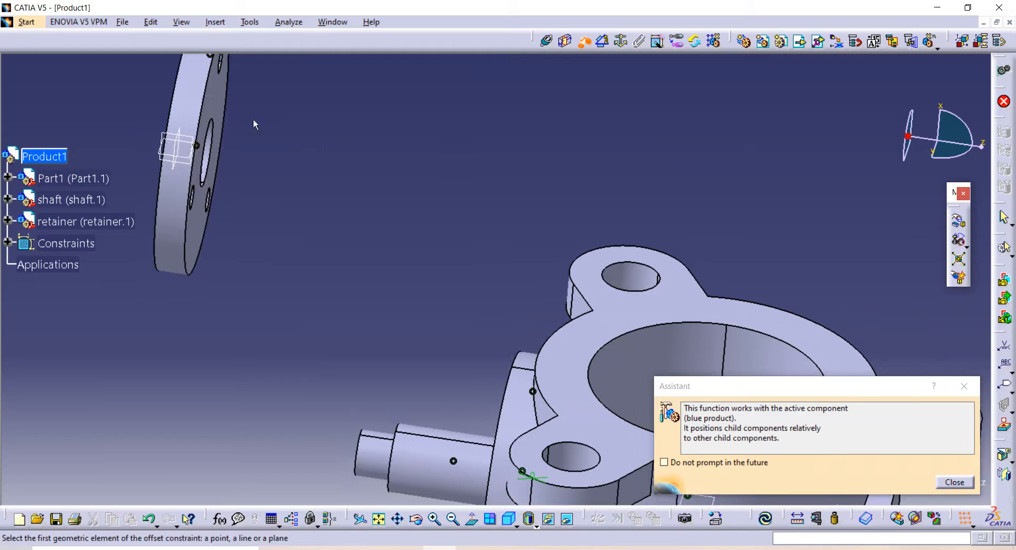
pyautogui.click(212, 94)
pyautogui.moveTo(347, 202); pyautogui.dragTo(408, 250, button='middle')
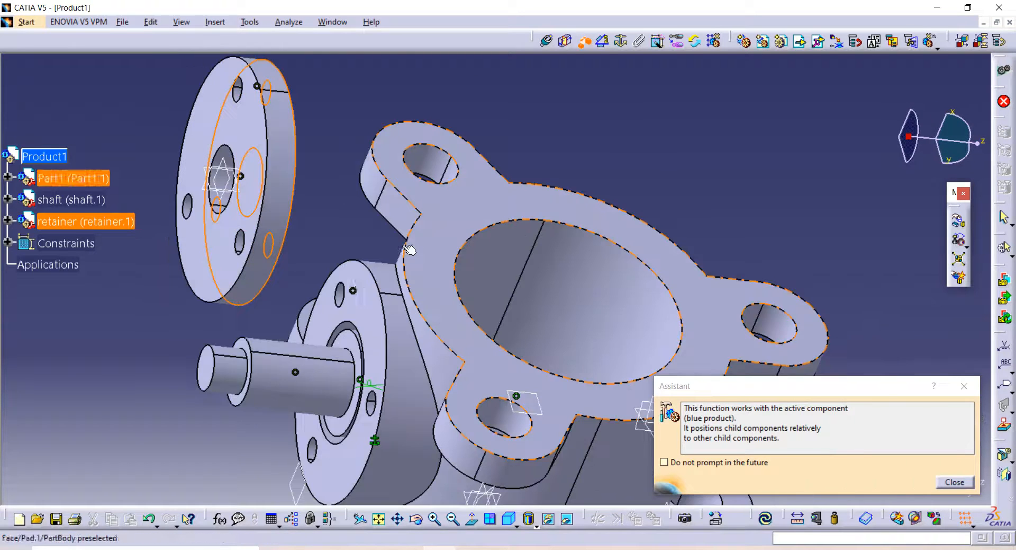
pyautogui.click(363, 317)
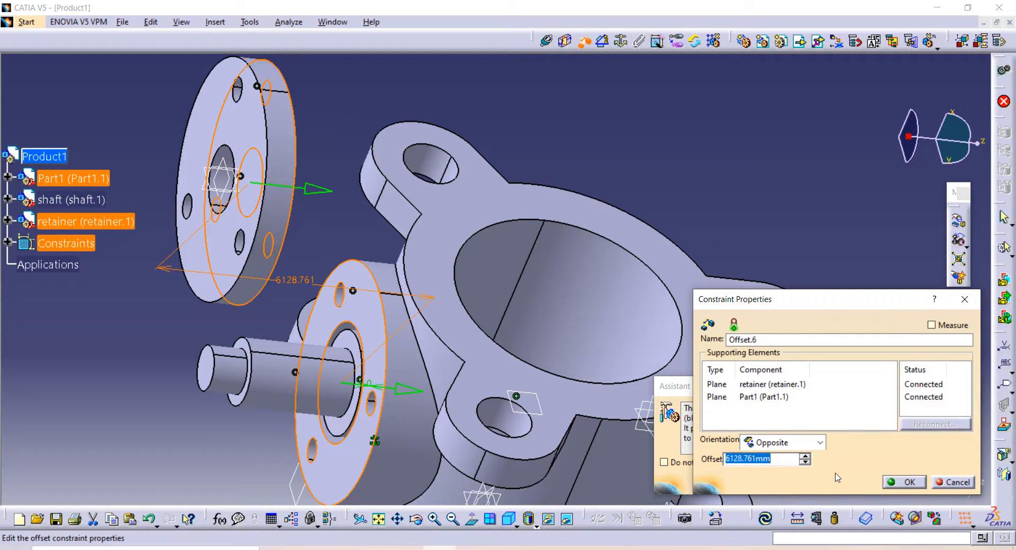
pyautogui.click(904, 481)
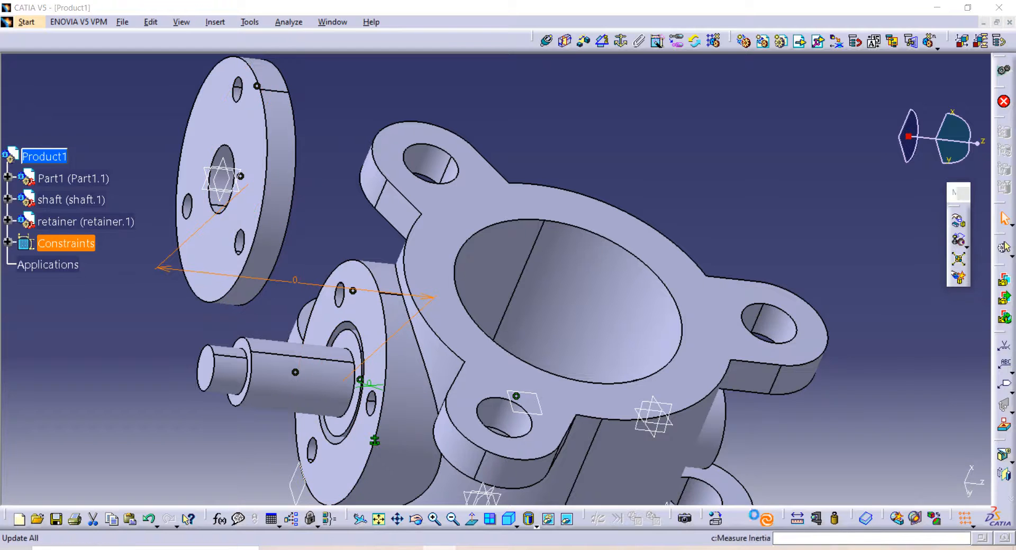
pyautogui.moveTo(535, 232); pyautogui.dragTo(487, 217, button='middle')
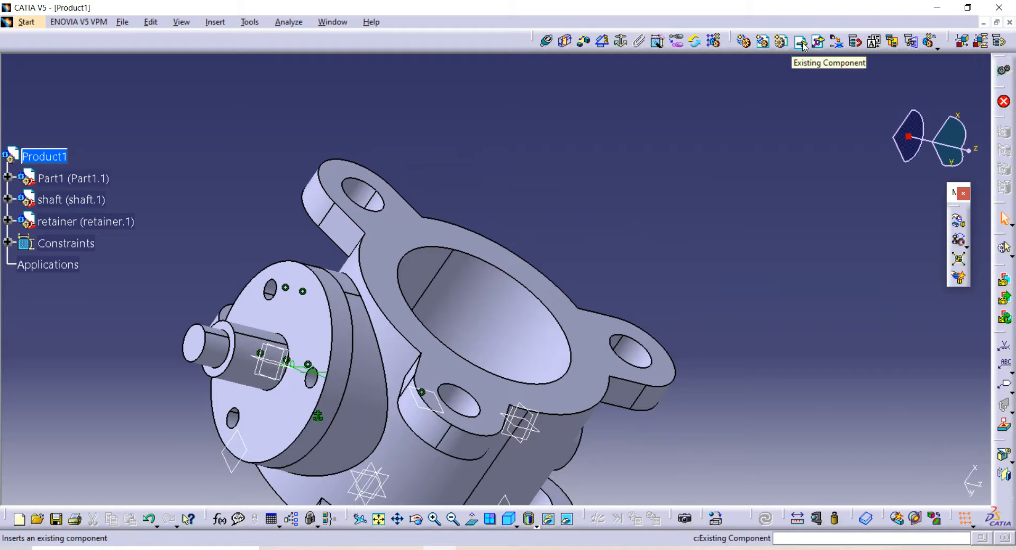
# Step: Insert the existing "screw" part from the butterfly valve folder into Product1
pyautogui.click(802, 43)
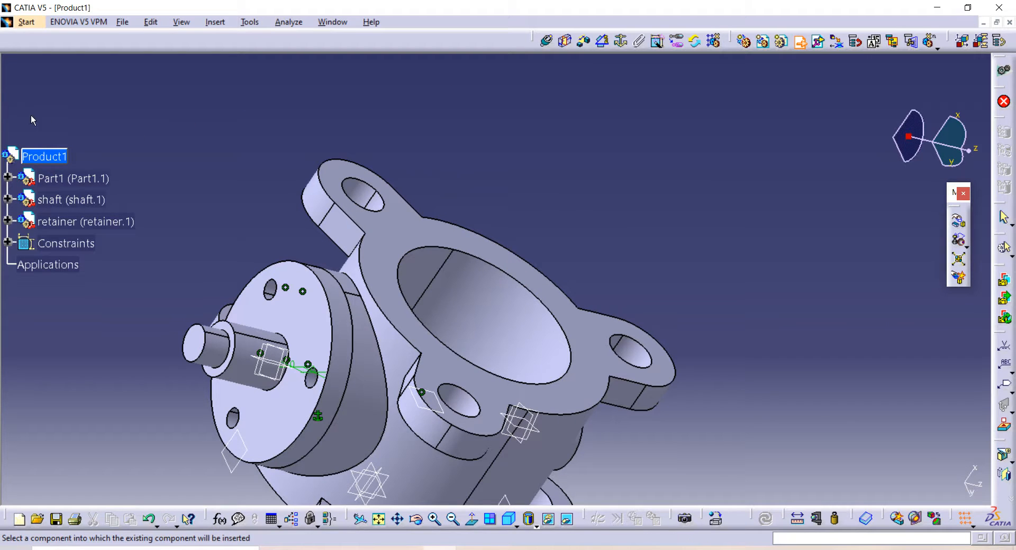
pyautogui.click(10, 144)
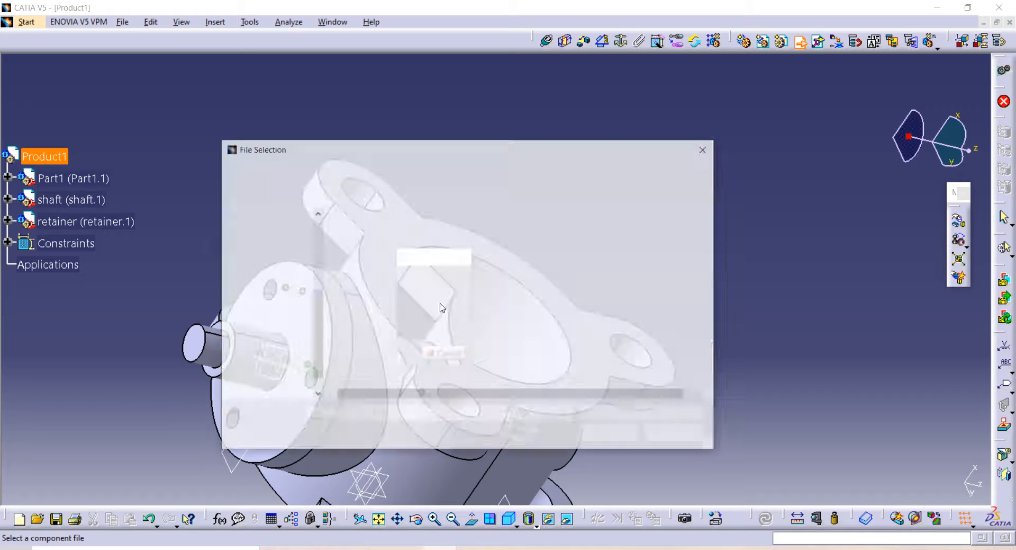
pyautogui.click(362, 318)
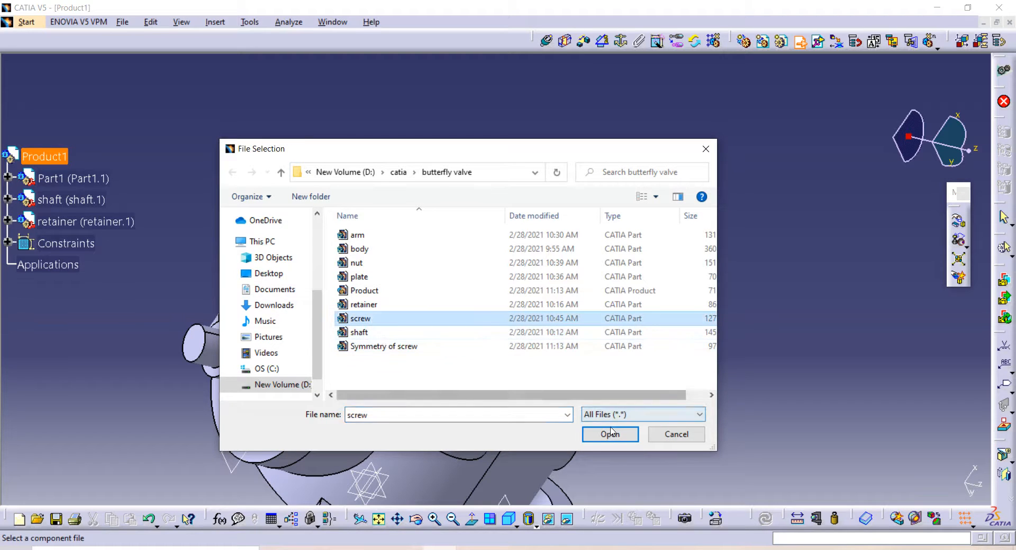
pyautogui.click(612, 434)
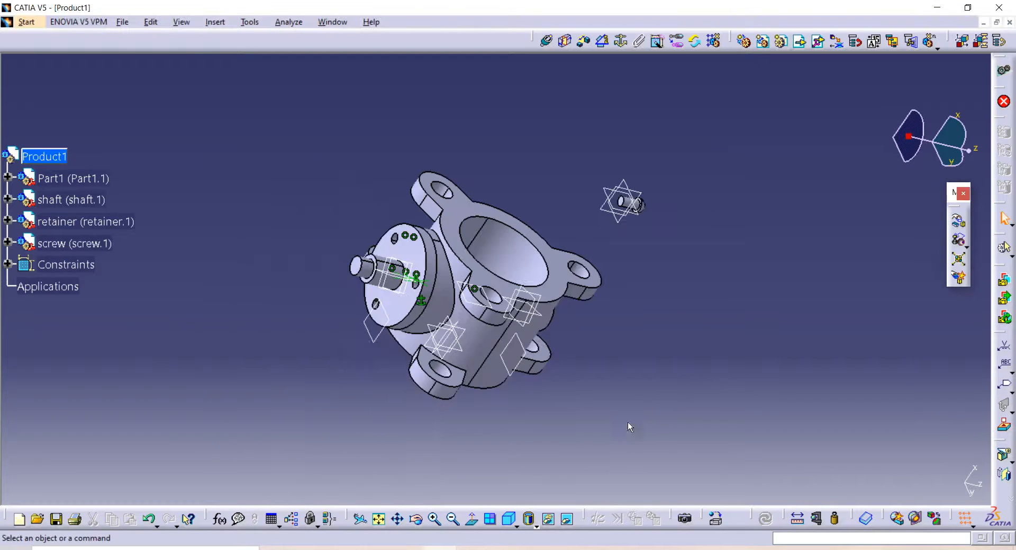
# Step: Turn the screw around the X axis and shift it along Z with Manipulation until it sits beyond the shaft's free end
pyautogui.moveTo(619, 433); pyautogui.dragTo(654, 409, button='middle')
pyautogui.moveTo(673, 180); pyautogui.dragTo(642, 172, button='middle')
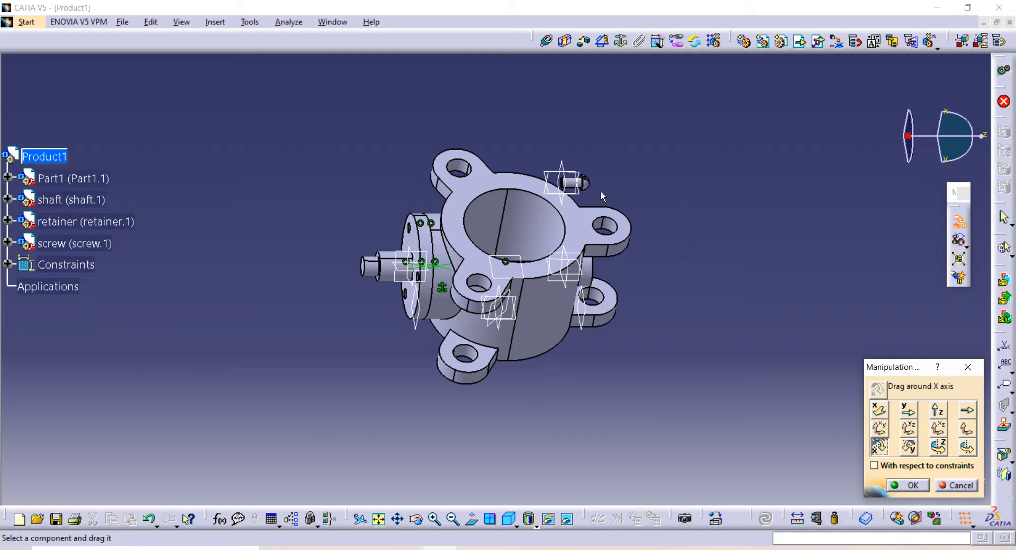
pyautogui.moveTo(582, 184); pyautogui.dragTo(491, 179)
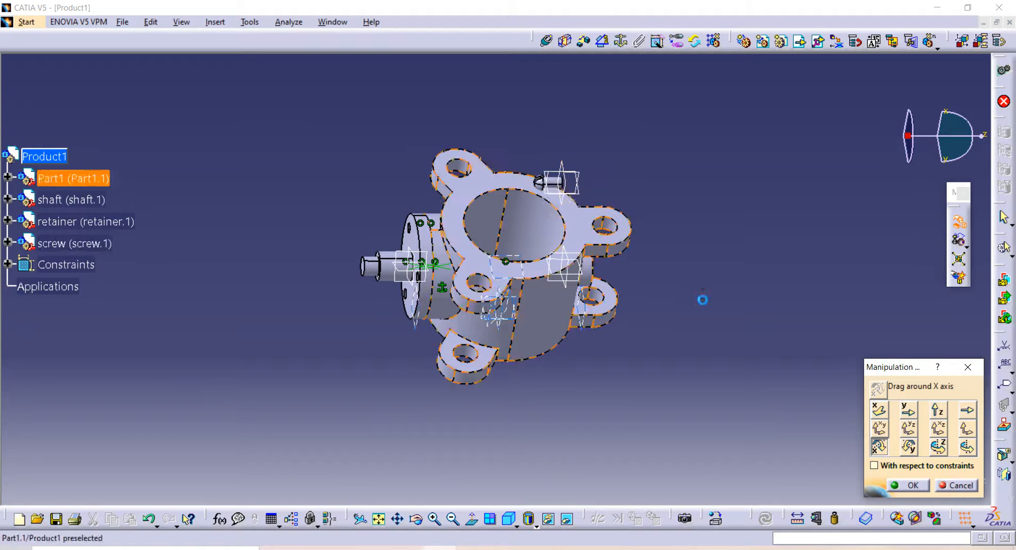
pyautogui.click(939, 411)
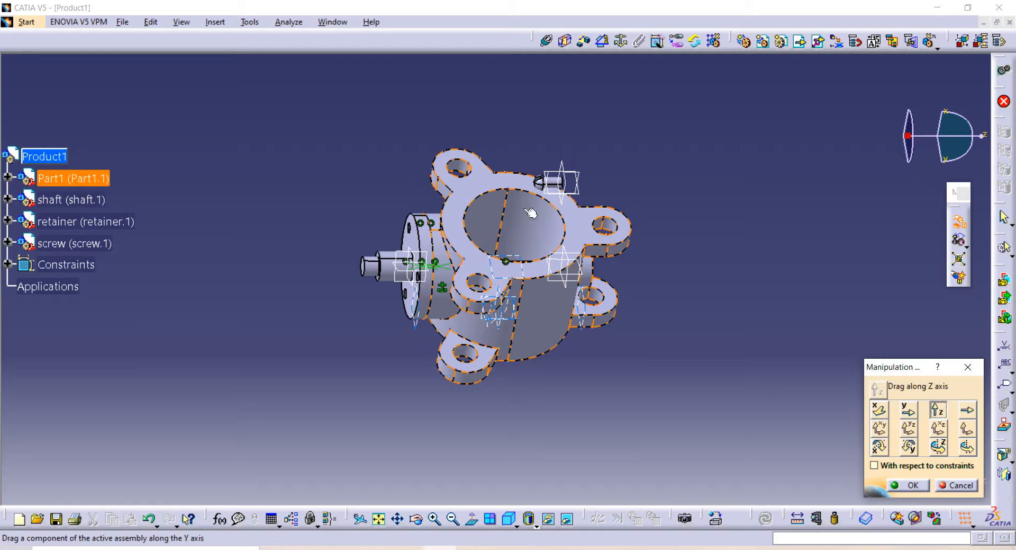
pyautogui.moveTo(472, 183); pyautogui.dragTo(342, 185)
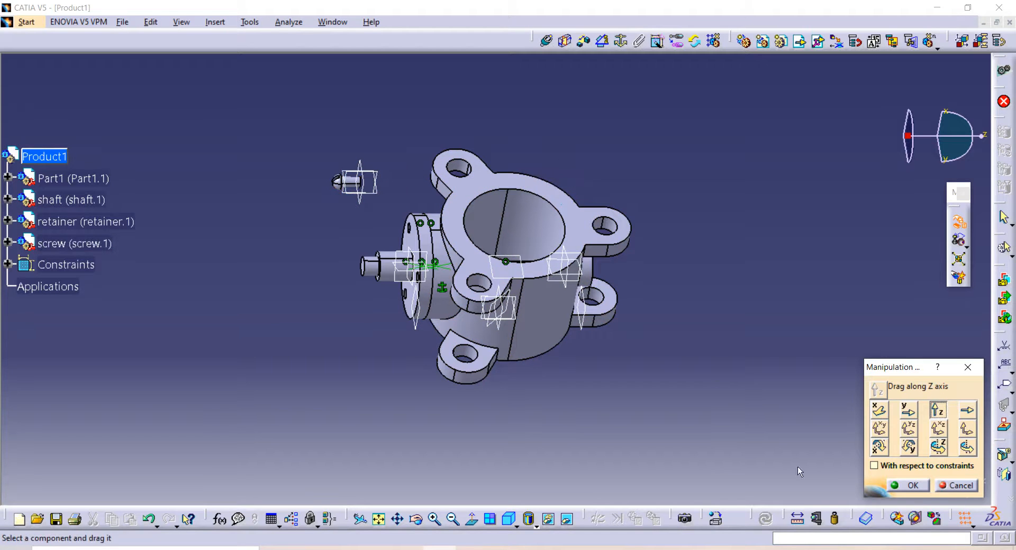
pyautogui.click(906, 483)
# Step: Add a coincidence constraint between the screw's axis and the axis of the retainer's upper screw hole
pyautogui.moveTo(697, 366); pyautogui.dragTo(593, 326, button='middle')
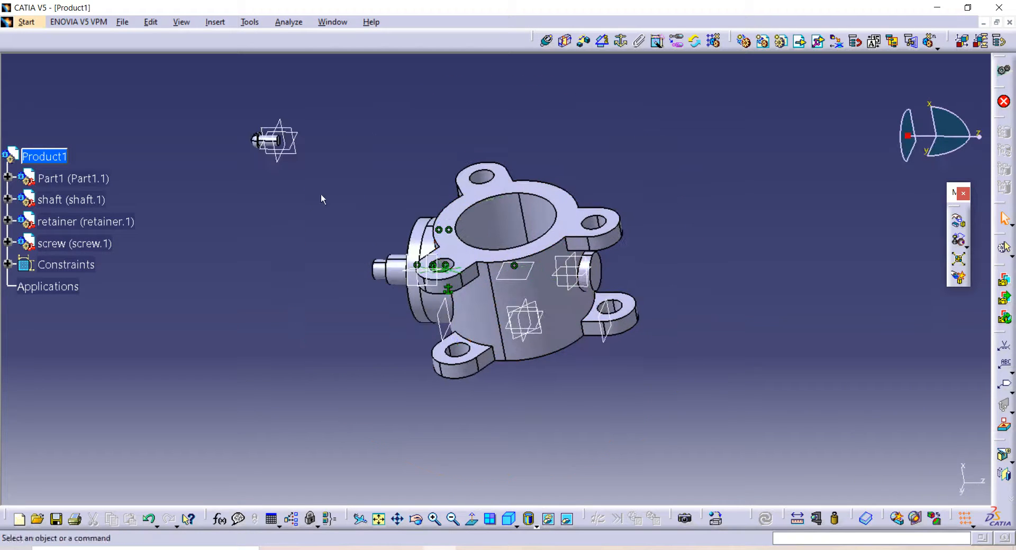
pyautogui.moveTo(323, 198); pyautogui.dragTo(398, 227, button='middle')
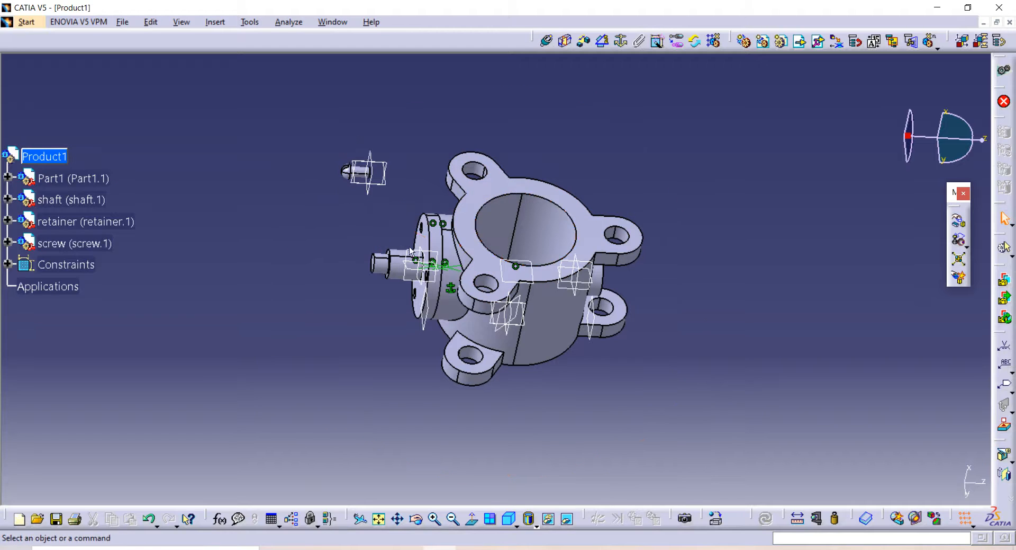
pyautogui.moveTo(297, 215); pyautogui.dragTo(381, 201, button='middle')
pyautogui.click(302, 217)
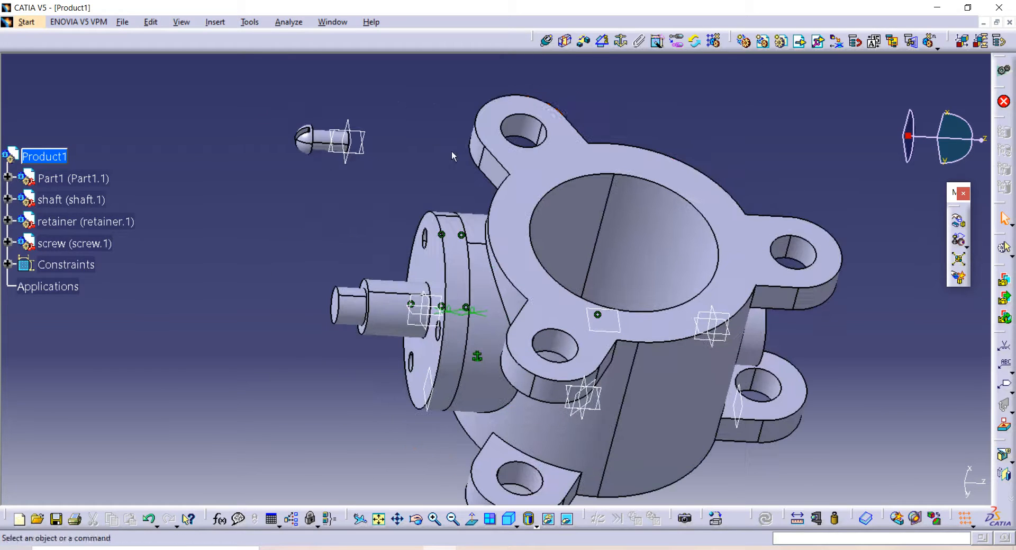
pyautogui.click(549, 40)
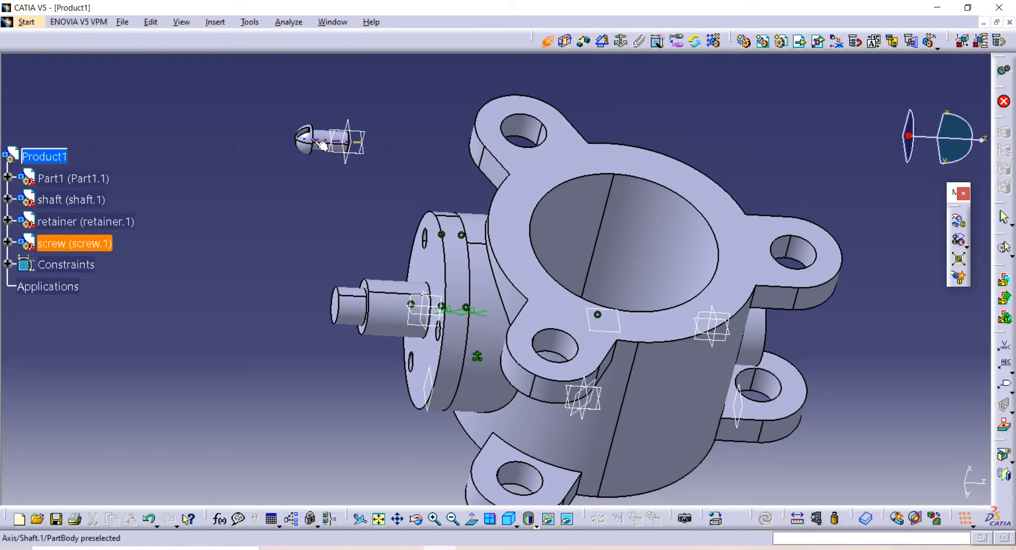
pyautogui.click(376, 245)
pyautogui.moveTo(375, 248); pyautogui.dragTo(388, 197, button='middle')
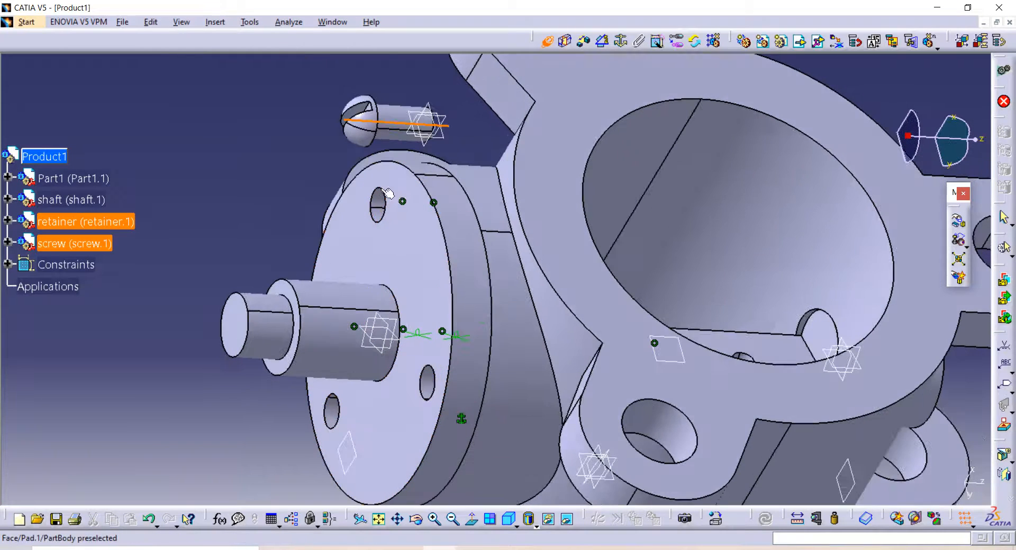
pyautogui.click(386, 206)
pyautogui.moveTo(556, 228); pyautogui.dragTo(468, 250, button='middle')
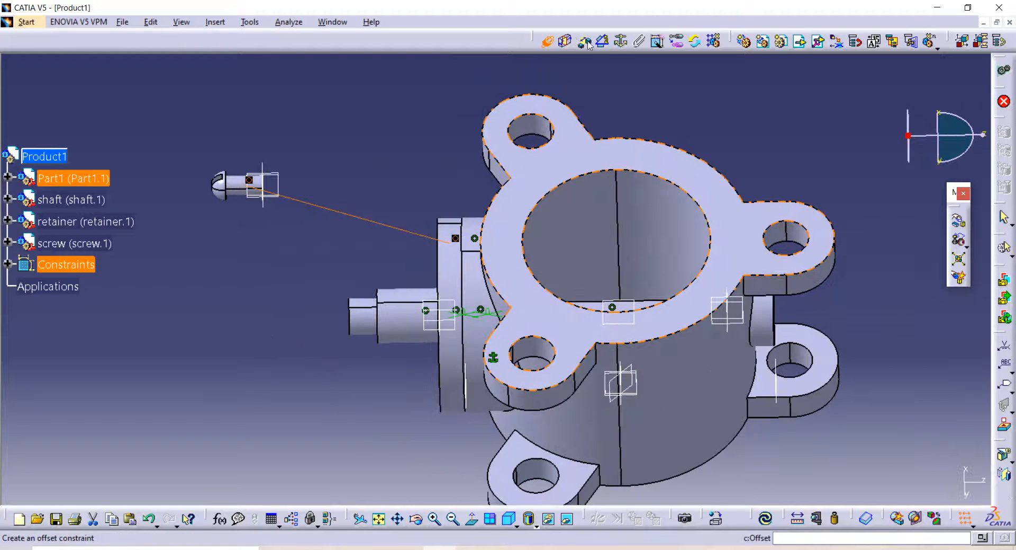
# Step: Add an offset constraint of 0 mm, orientation Opposite, between the retainer's outer face and the screw head's underside, and update the assembly
pyautogui.click(586, 43)
pyautogui.moveTo(374, 236); pyautogui.dragTo(501, 234, button='middle')
pyautogui.click(440, 266)
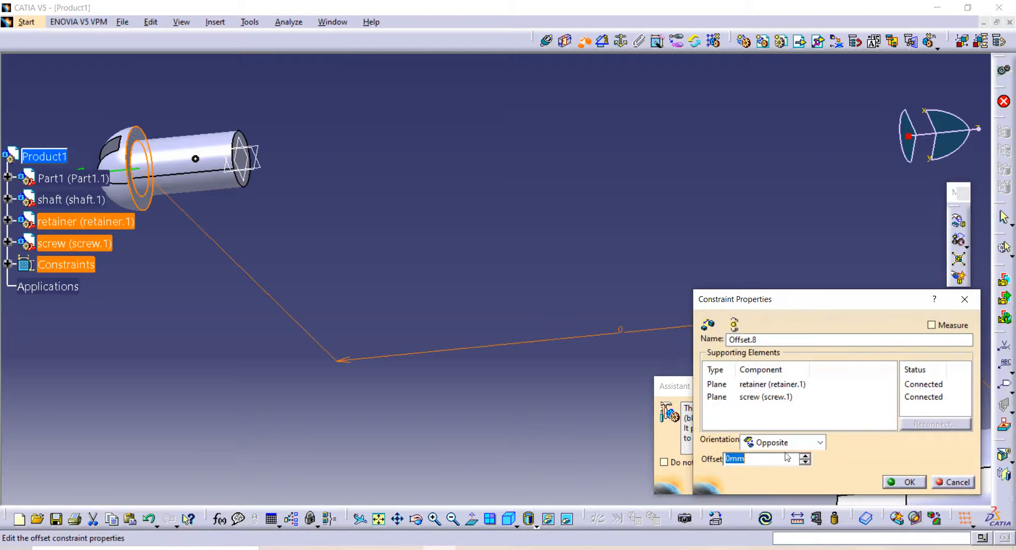
pyautogui.click(921, 483)
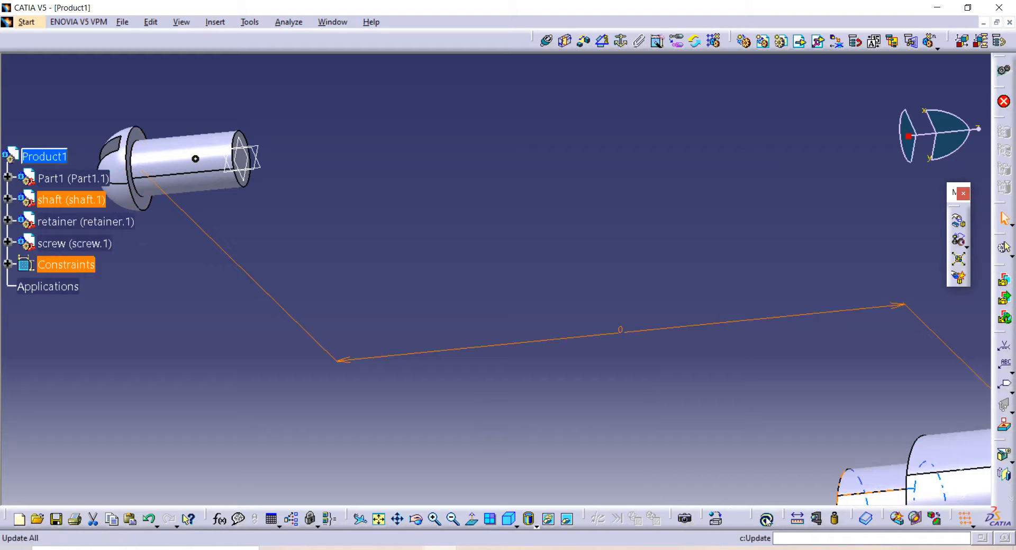
pyautogui.click(766, 519)
# Step: Mirror the screw as a new component about the retainer's central plane into a lower retainer hole, using Assembly Symmetry
pyautogui.moveTo(655, 331); pyautogui.dragTo(534, 127, button='middle')
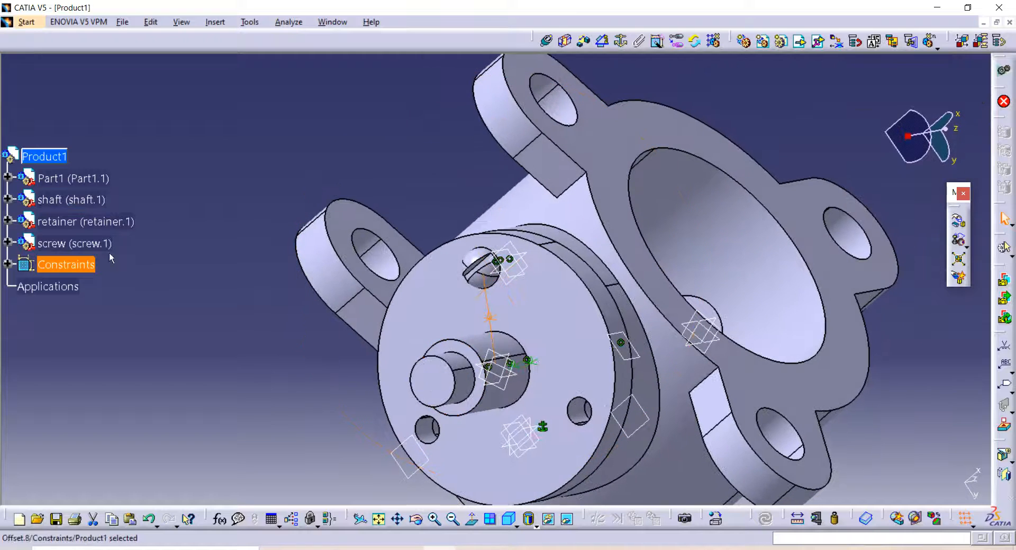
pyautogui.click(74, 243)
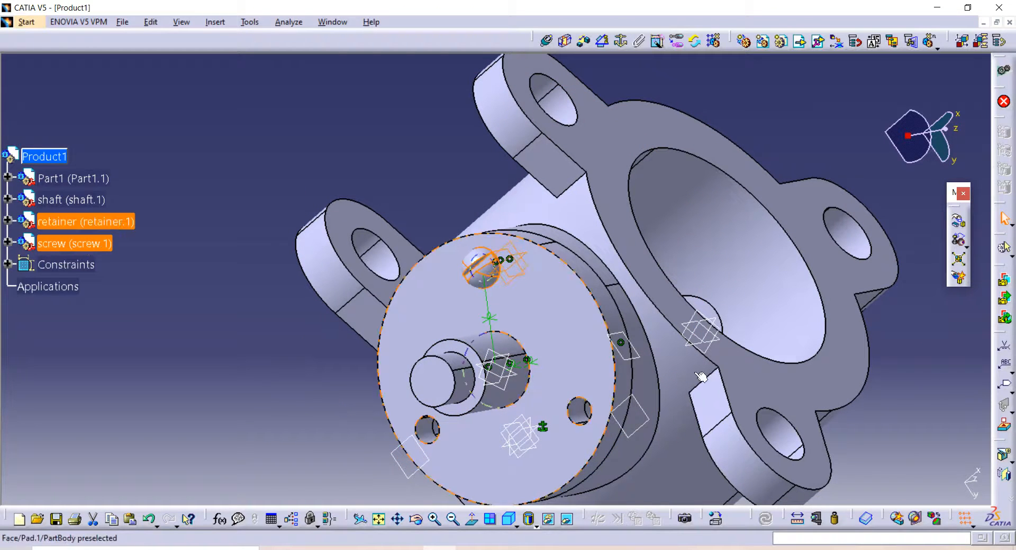
pyautogui.click(1005, 476)
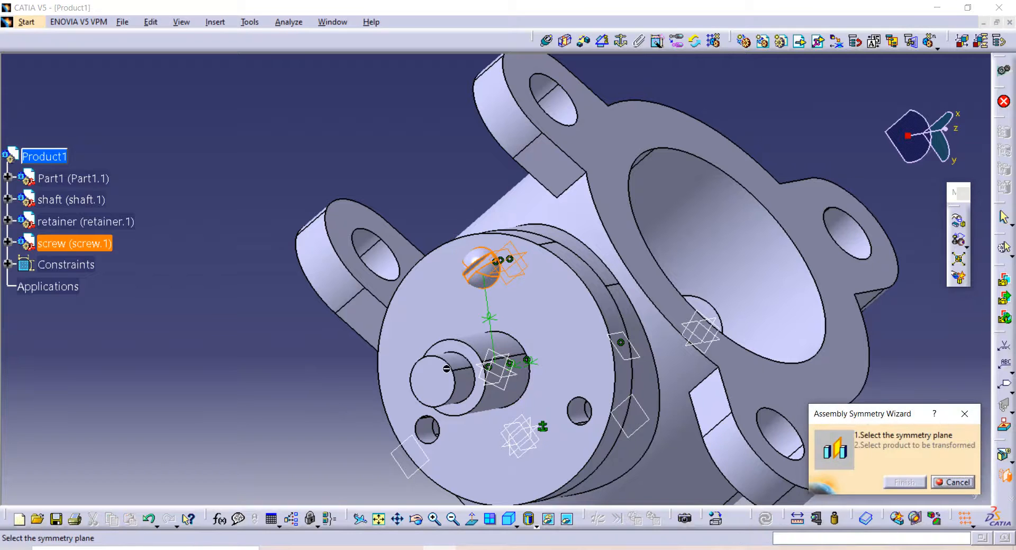
pyautogui.moveTo(497, 371); pyautogui.dragTo(448, 377, button='middle')
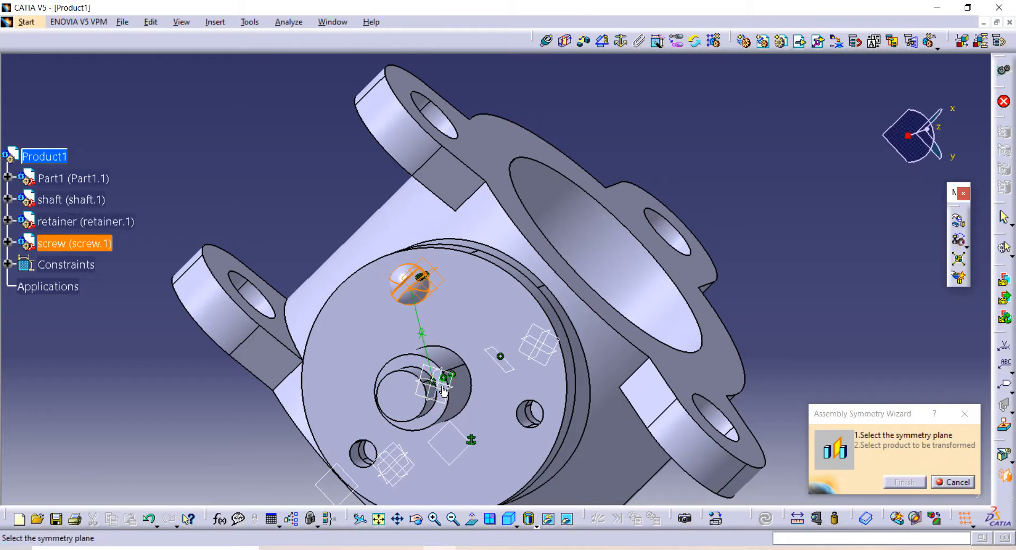
pyautogui.click(448, 393)
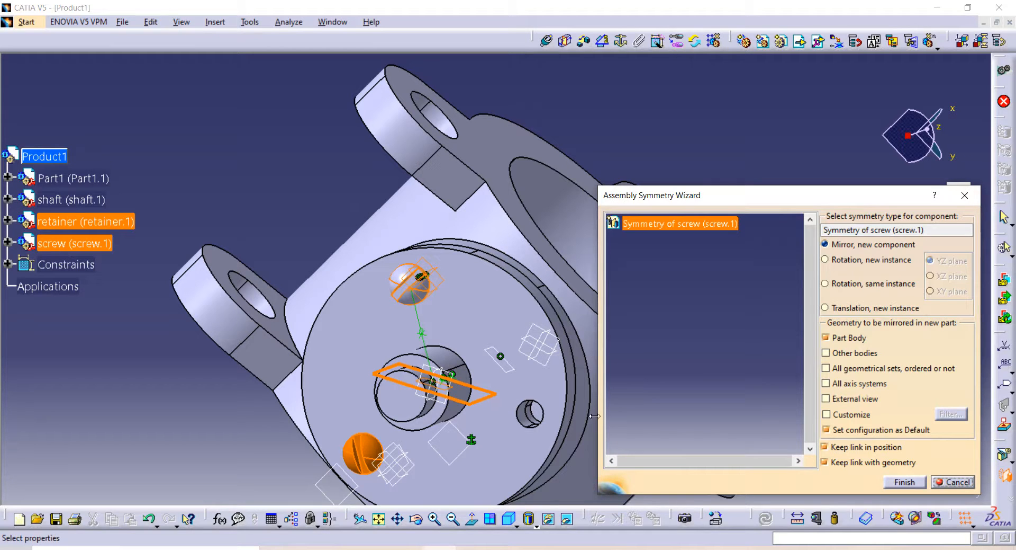
pyautogui.click(905, 482)
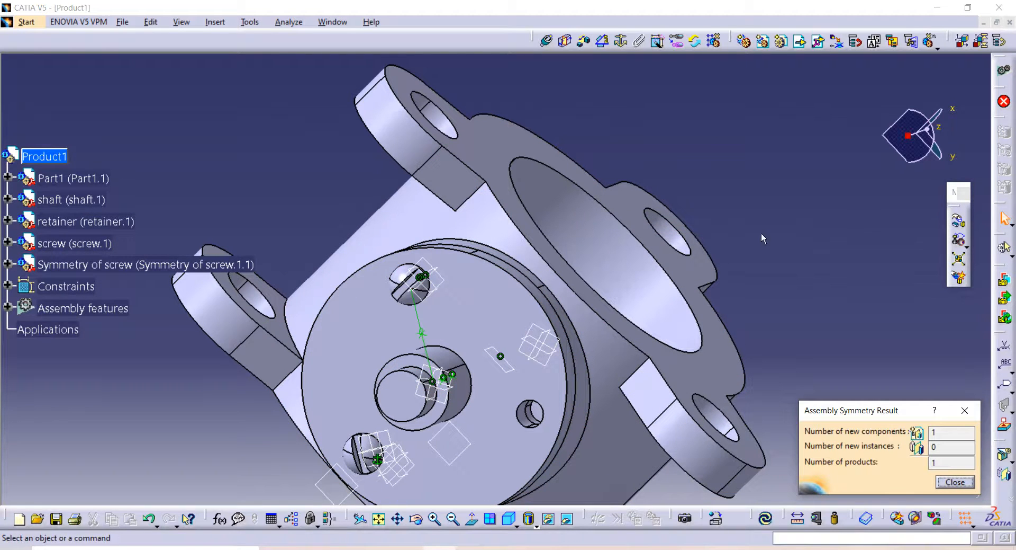
# Step: Insert the existing "screw" part from the butterfly valve folder into Product1 once more
pyautogui.click(801, 42)
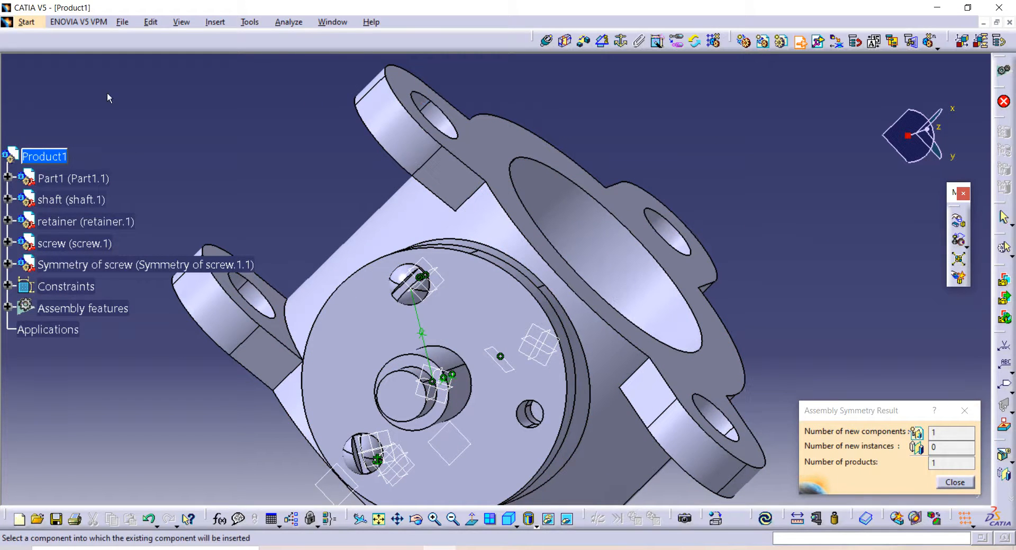
pyautogui.click(44, 156)
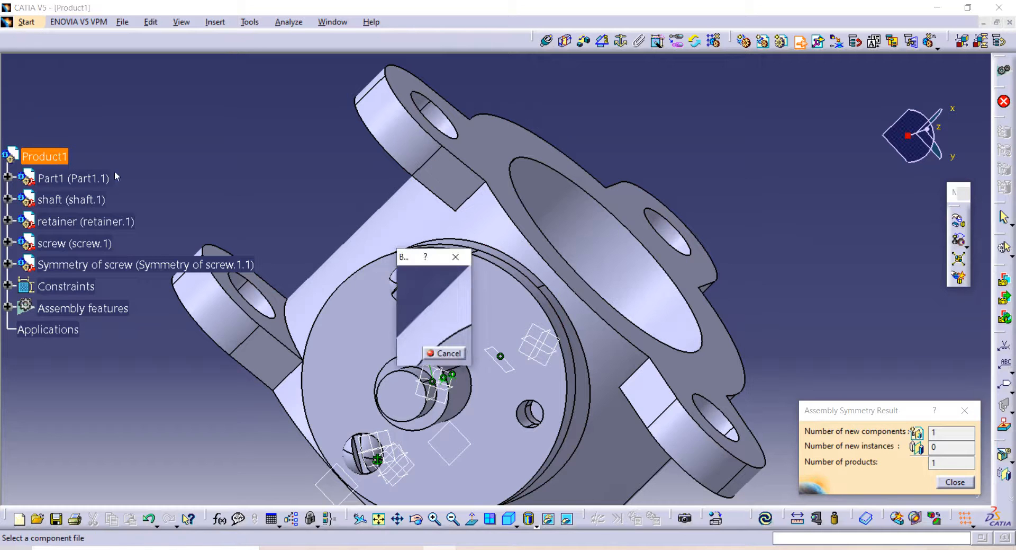
pyautogui.click(423, 331)
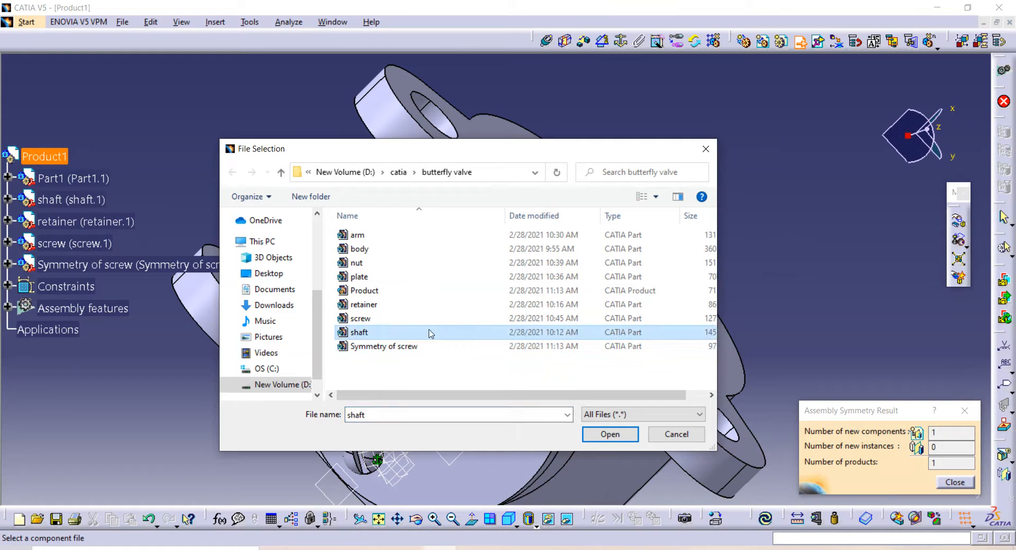
pyautogui.click(433, 319)
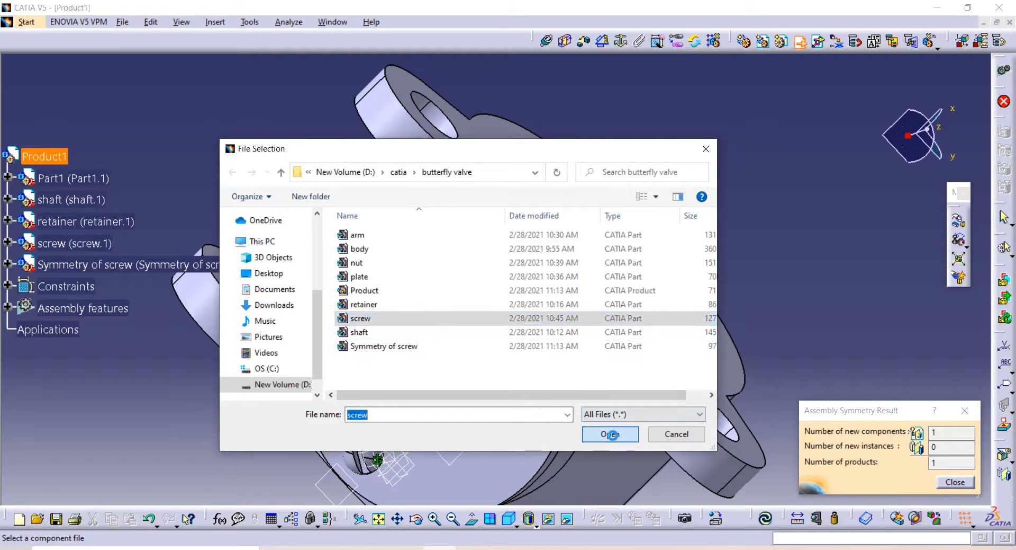
pyautogui.click(610, 433)
# Step: Turn the new screw around the Y axis and shift it along Z with Manipulation to a clear spot beyond the shaft's free end
pyautogui.moveTo(581, 354); pyautogui.dragTo(352, 286, button='middle')
pyautogui.click(956, 220)
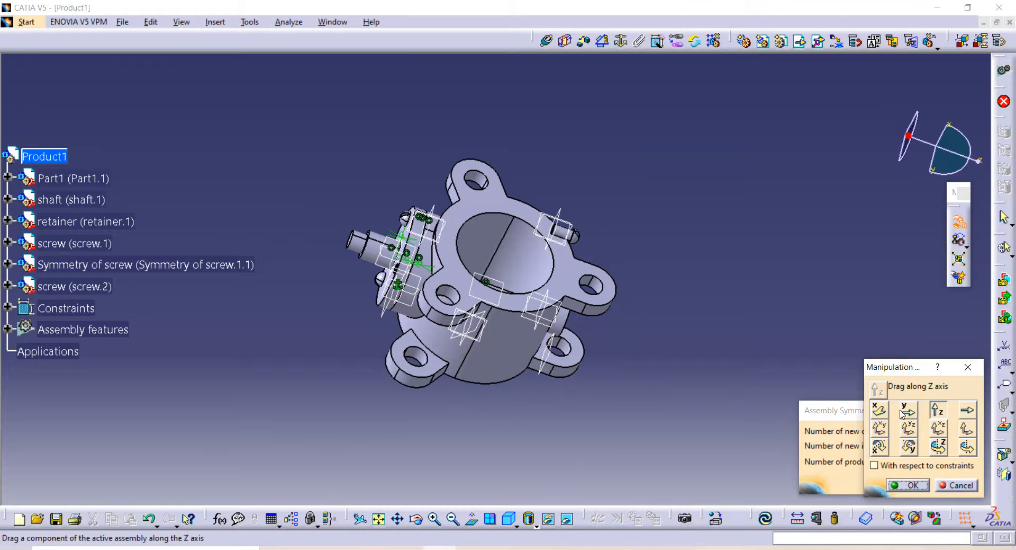
pyautogui.moveTo(556, 229); pyautogui.dragTo(495, 241)
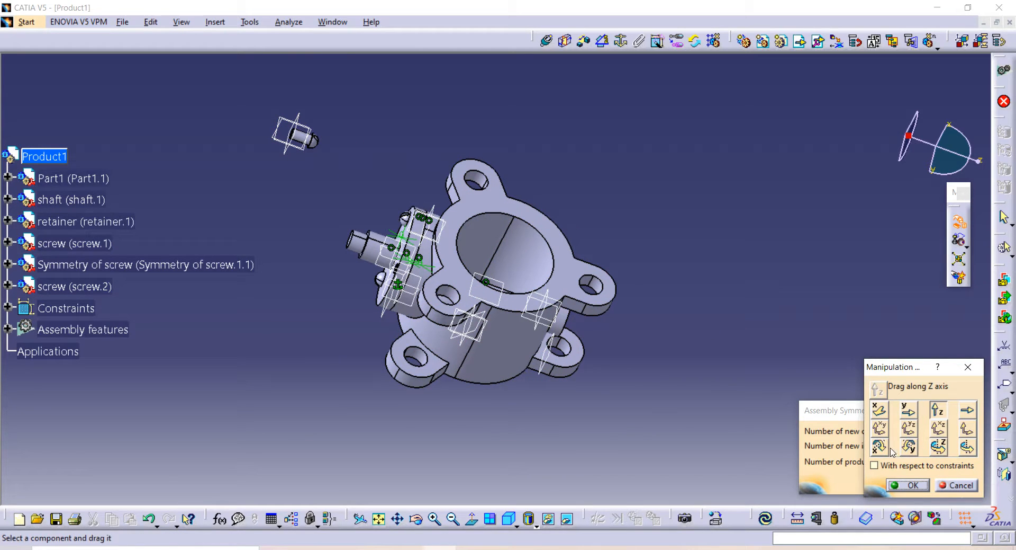
pyautogui.moveTo(295, 129); pyautogui.dragTo(215, 103)
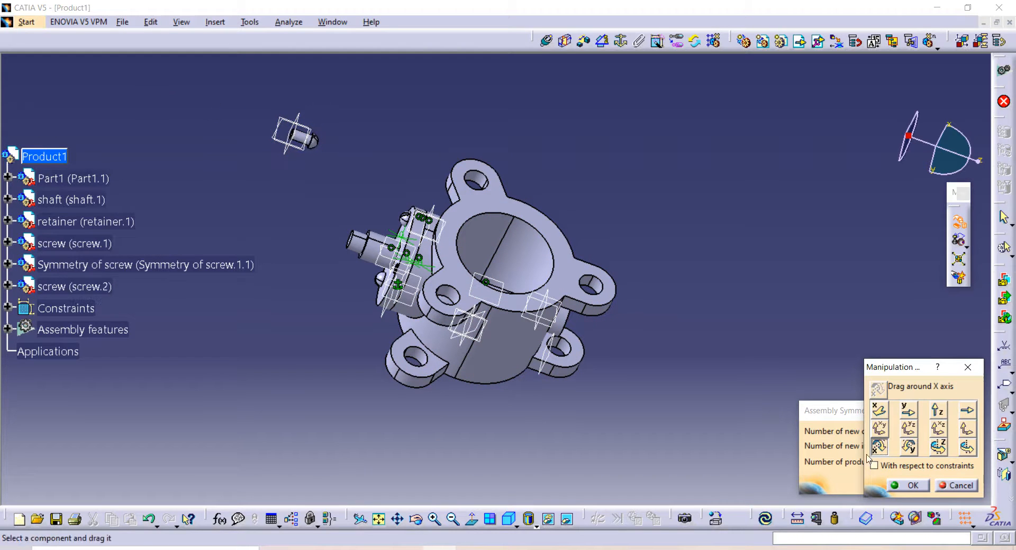
pyautogui.click(908, 447)
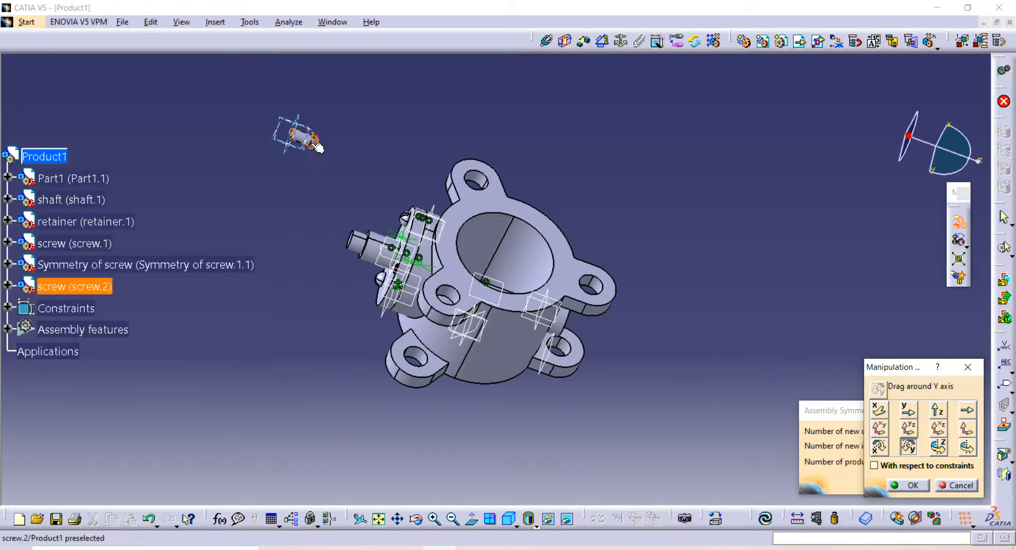
pyautogui.moveTo(297, 138); pyautogui.dragTo(442, 354)
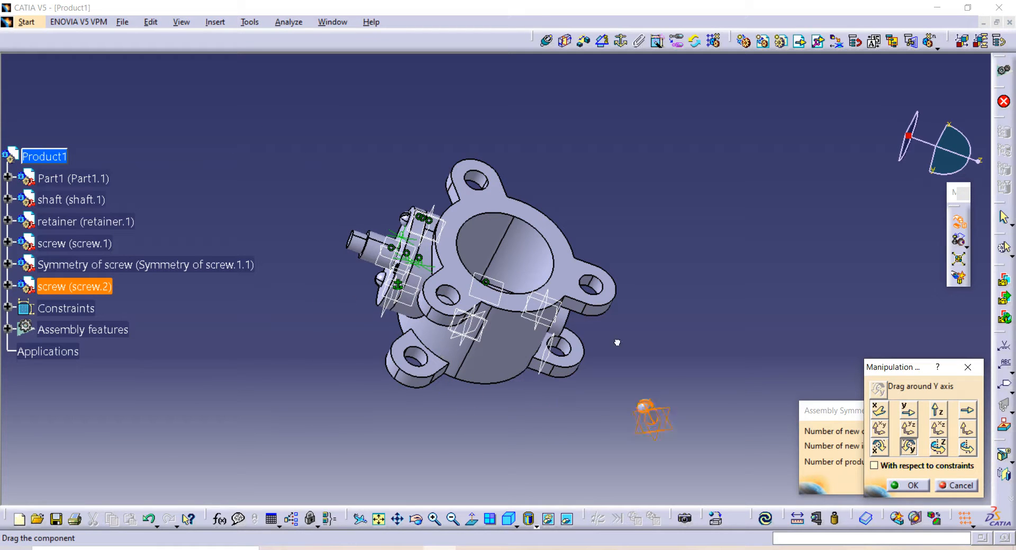
pyautogui.moveTo(700, 241); pyautogui.dragTo(716, 284)
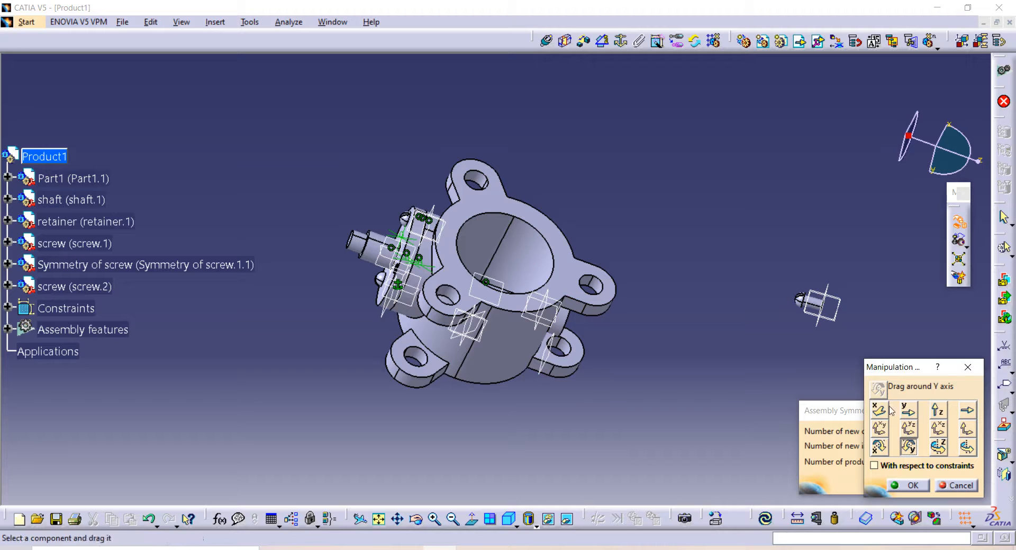
pyautogui.click(939, 412)
pyautogui.moveTo(620, 264); pyautogui.dragTo(291, 186)
# Step: Add a coincidence constraint between the second inserted screw's axis and the axis of the retainer's remaining empty hole
pyautogui.moveTo(559, 384); pyautogui.dragTo(542, 317, button='middle')
pyautogui.click(547, 44)
pyautogui.moveTo(379, 192)
pyautogui.mouseDown(button='middle')
pyautogui.moveTo(433, 270)
pyautogui.moveTo(392, 185)
pyautogui.mouseUp(button='middle')
pyautogui.click(434, 270)
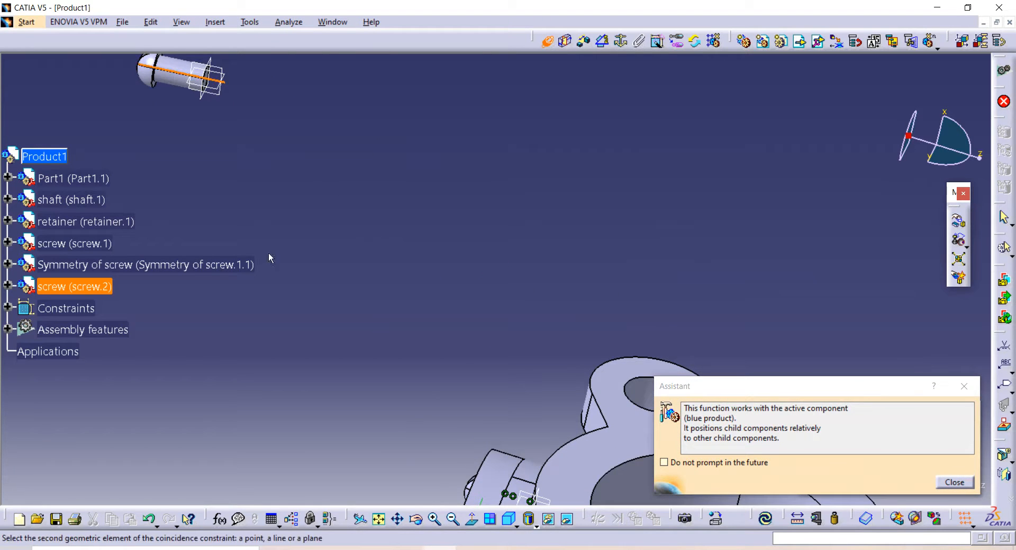
pyautogui.moveTo(268, 252); pyautogui.dragTo(433, 81, button='middle')
pyautogui.moveTo(499, 262); pyautogui.dragTo(688, 328, button='middle')
pyautogui.click(501, 267)
pyautogui.click(482, 376)
pyautogui.moveTo(482, 376); pyautogui.dragTo(466, 296, button='middle')
pyautogui.moveTo(602, 324); pyautogui.dragTo(533, 343, button='middle')
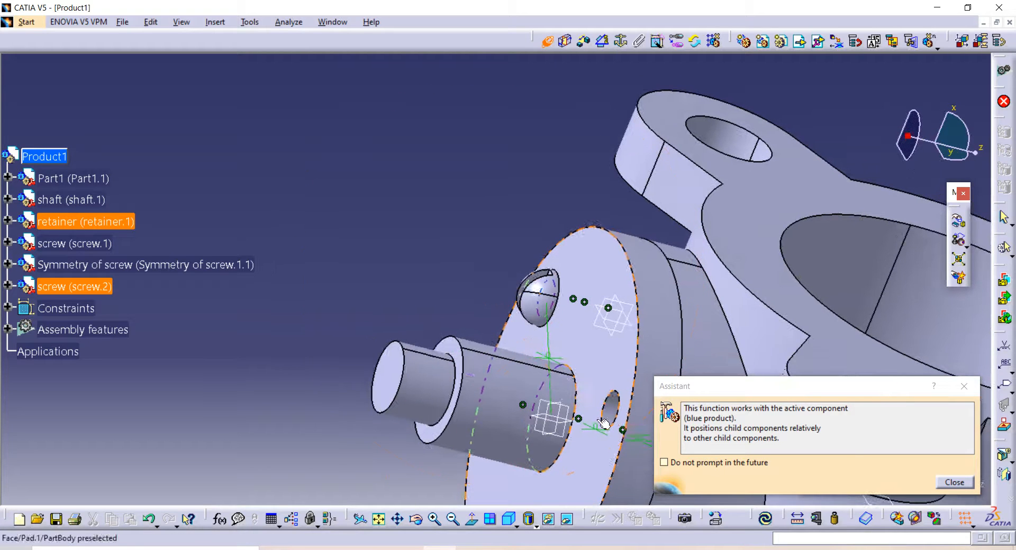
pyautogui.click(612, 414)
pyautogui.click(658, 247)
pyautogui.moveTo(658, 247); pyautogui.dragTo(657, 272, button='middle')
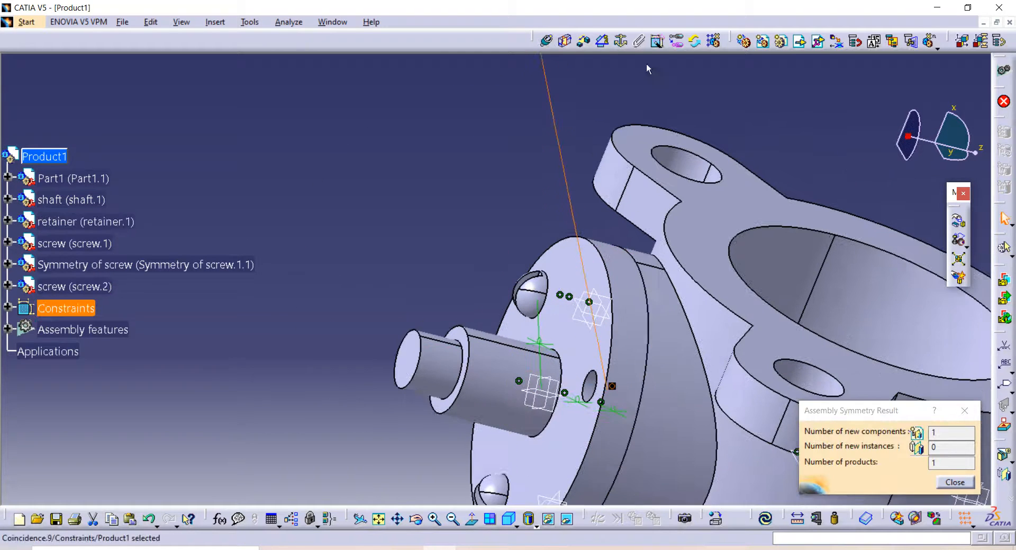
# Step: Add an offset constraint of 0 mm between the retainer's outer face and the underside of the second inserted screw's head
pyautogui.click(585, 41)
pyautogui.click(588, 349)
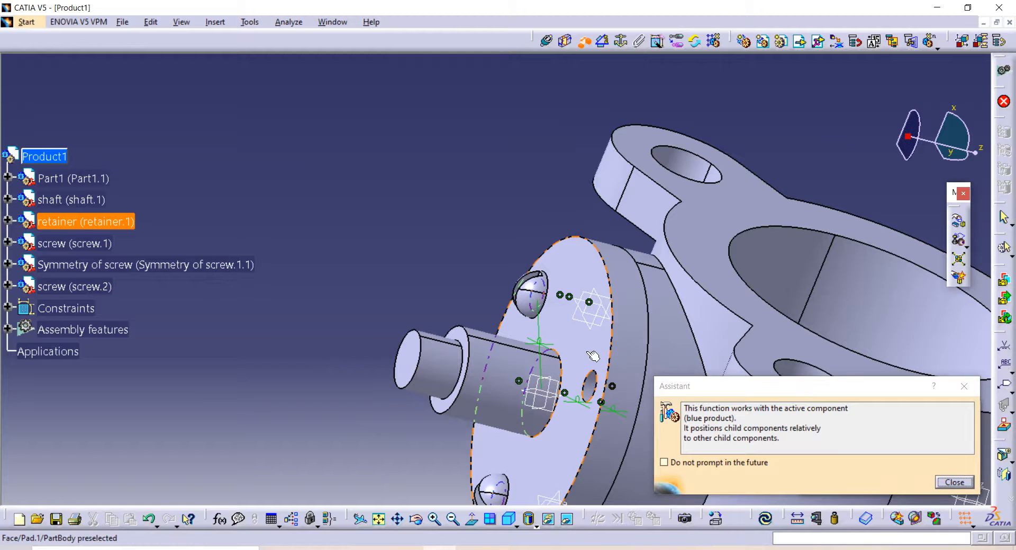
pyautogui.moveTo(707, 100); pyautogui.dragTo(461, 144, button='middle')
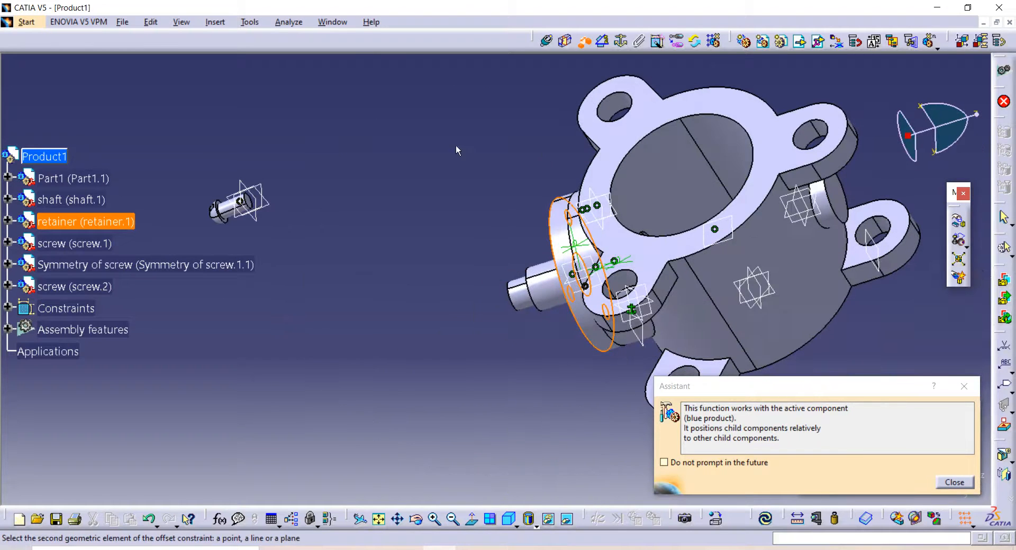
pyautogui.moveTo(288, 226); pyautogui.dragTo(499, 154, button='middle')
pyautogui.moveTo(329, 247); pyautogui.dragTo(328, 206, button='middle')
pyautogui.moveTo(327, 207); pyautogui.dragTo(373, 251, button='middle')
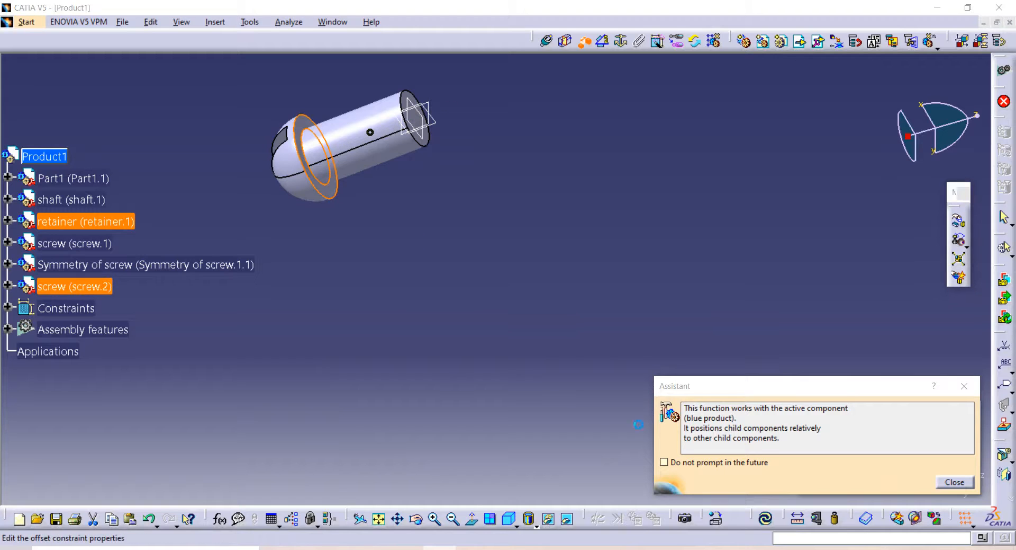
pyautogui.click(905, 481)
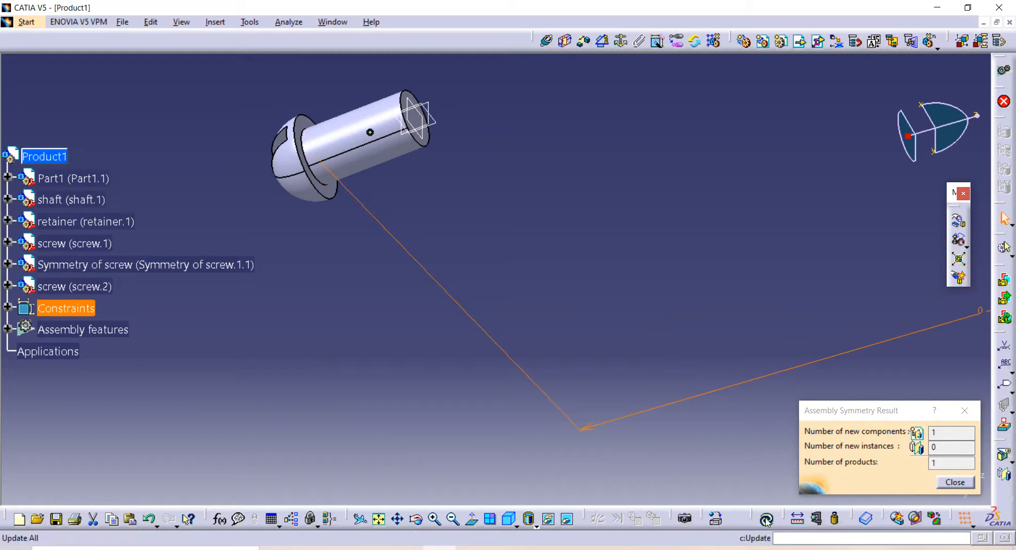
# Step: Update all assembly constraints and insert the existing "arm" part from the butterfly valve folder into Product1
pyautogui.click(768, 521)
pyautogui.moveTo(641, 217); pyautogui.dragTo(721, 60, button='middle')
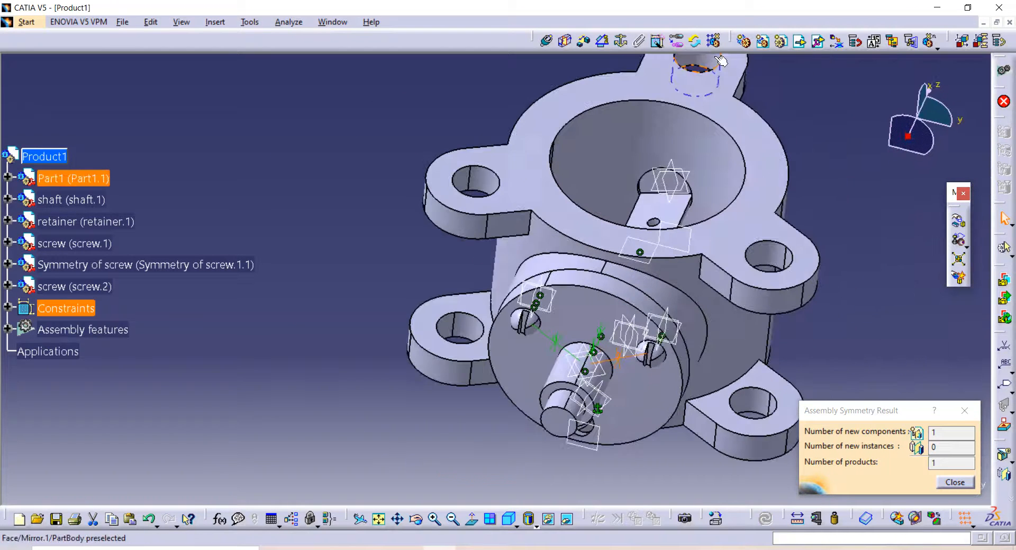
pyautogui.click(801, 42)
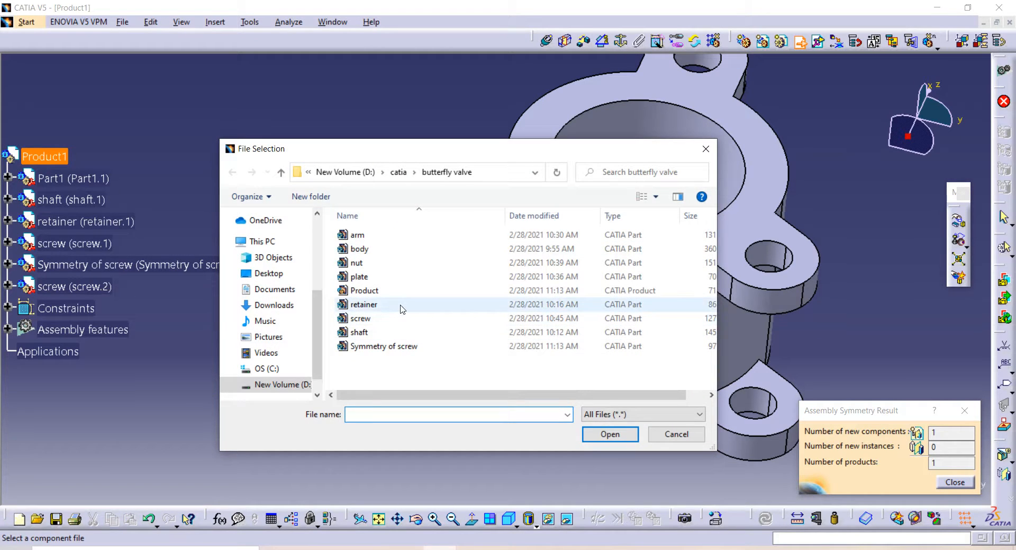
pyautogui.click(374, 235)
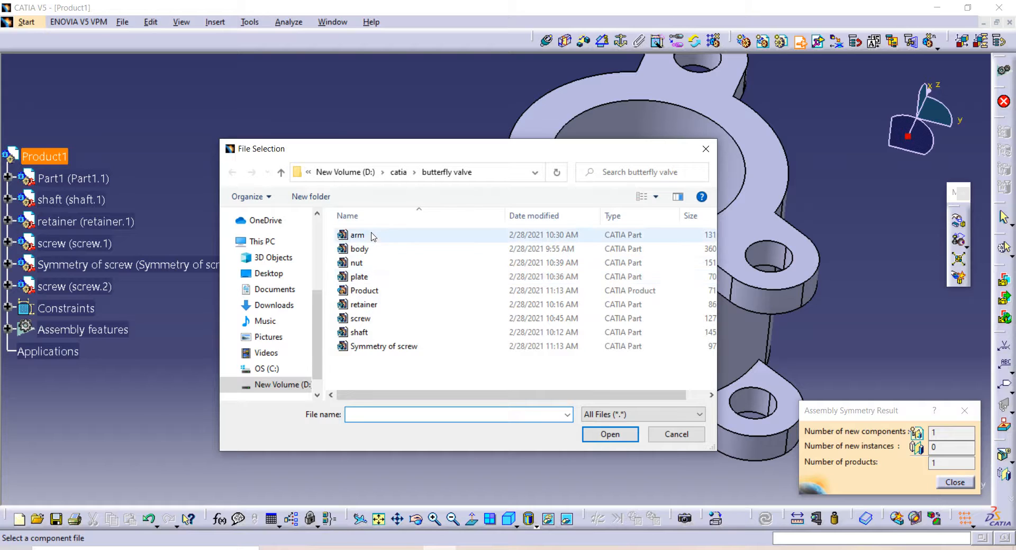
pyautogui.click(611, 434)
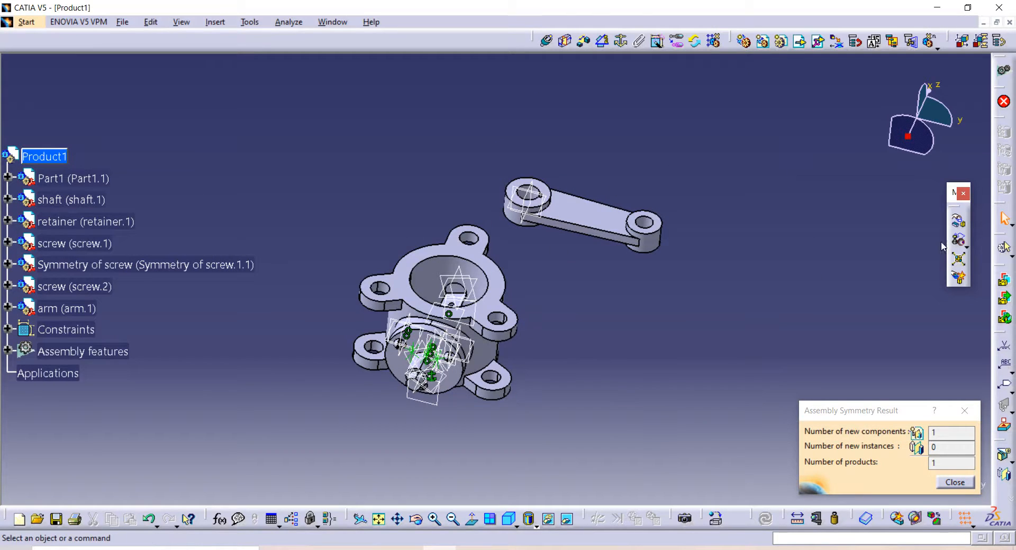
# Step: Turn the arm around the X and Y axes and shift it along Z with Manipulation to a clear spot beyond the shaft's free end
pyautogui.click(959, 220)
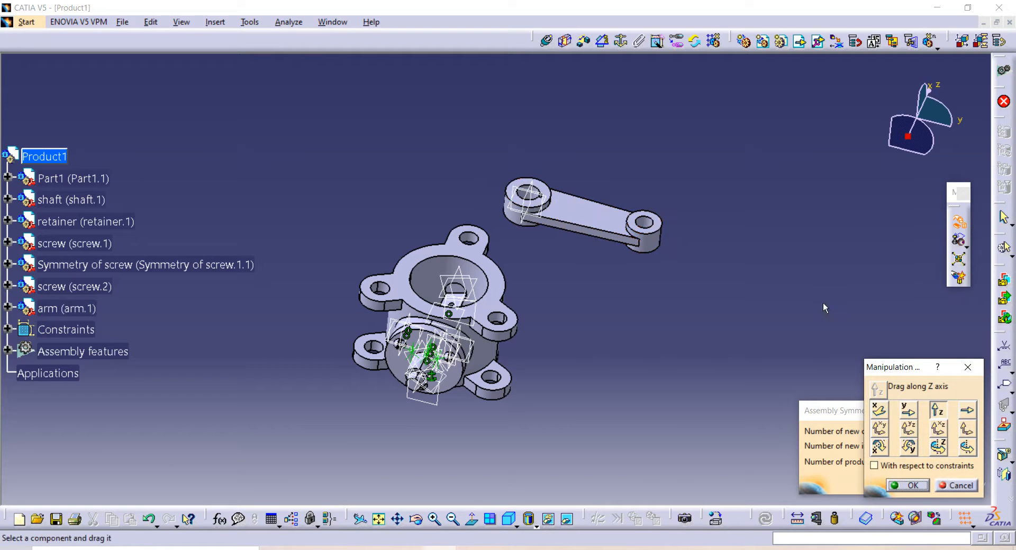
pyautogui.click(879, 446)
pyautogui.moveTo(572, 191); pyautogui.dragTo(789, 227)
pyautogui.click(909, 446)
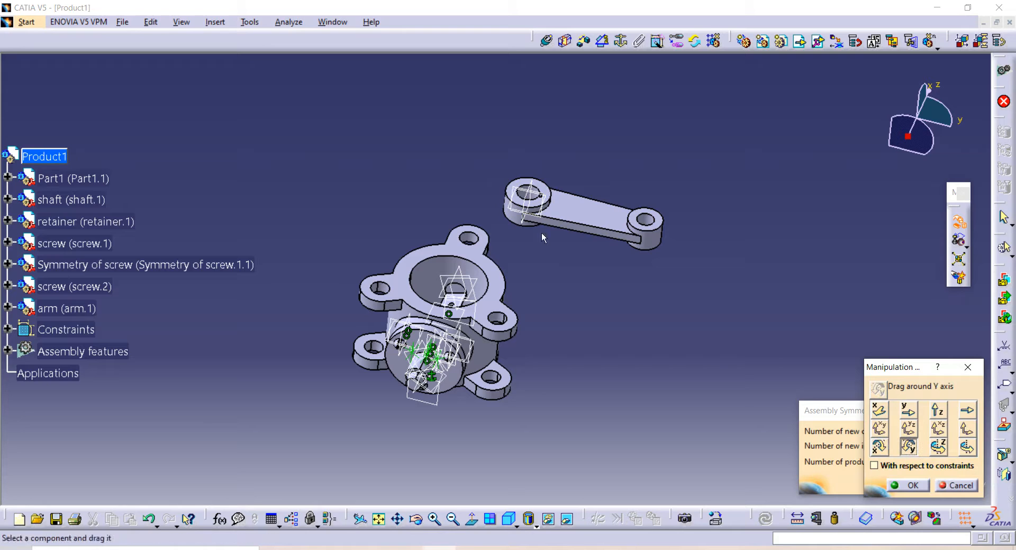
pyautogui.moveTo(540, 225); pyautogui.dragTo(534, 256)
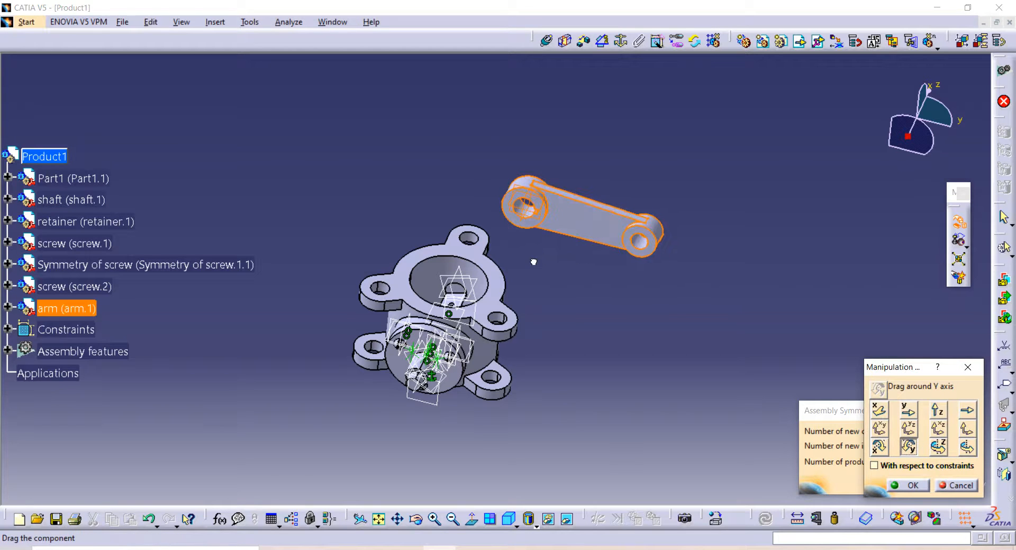
pyautogui.moveTo(462, 439); pyautogui.dragTo(275, 265, button='middle')
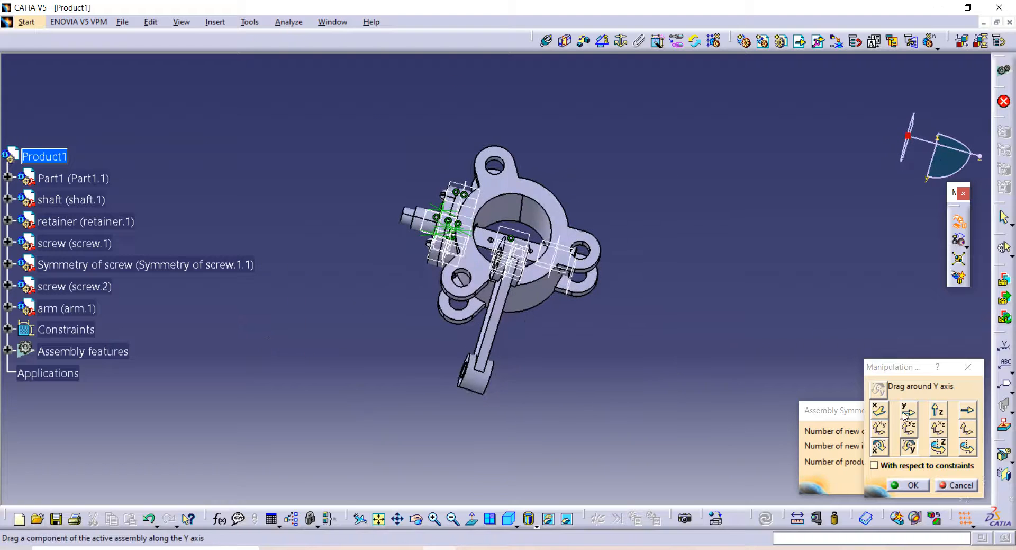
pyautogui.click(937, 409)
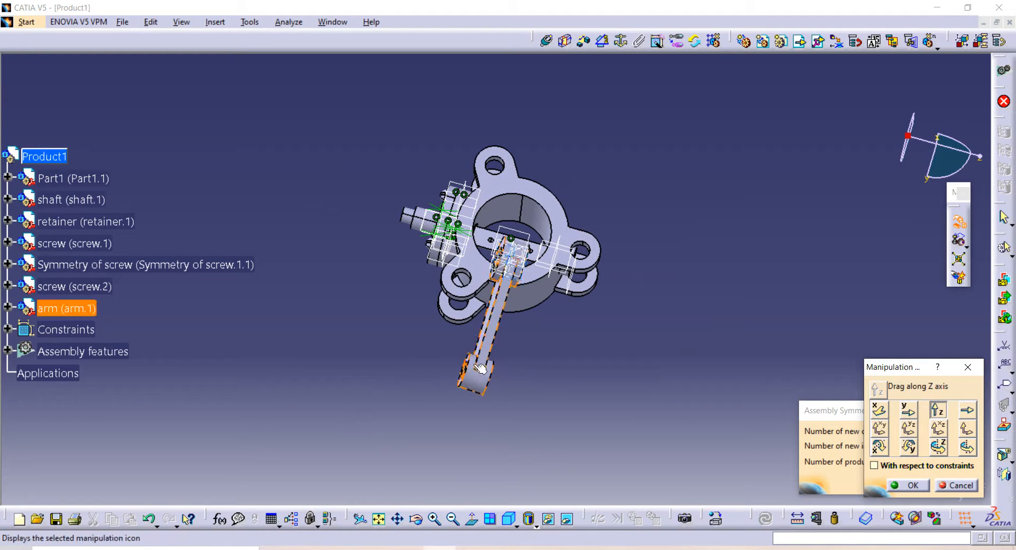
pyautogui.moveTo(490, 365); pyautogui.dragTo(274, 298)
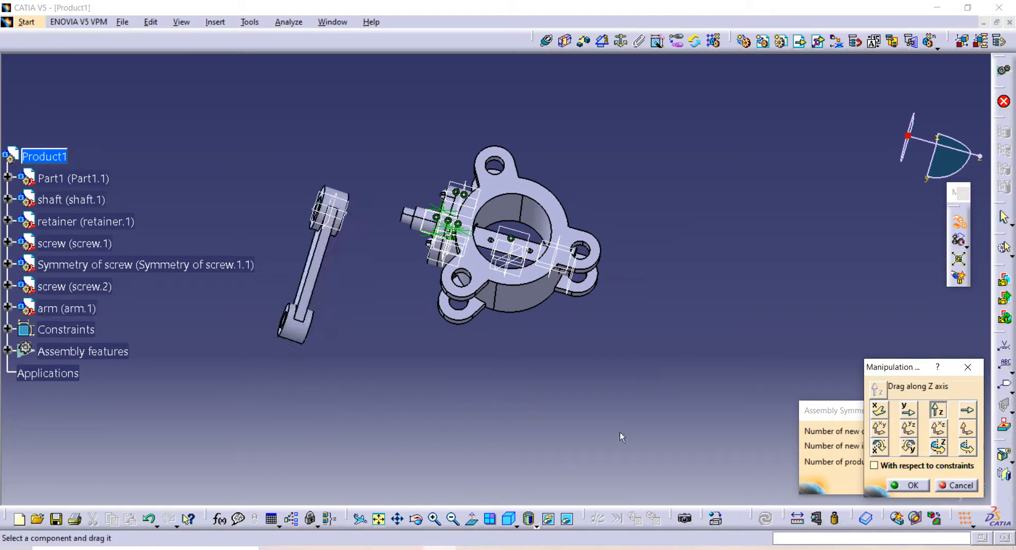
pyautogui.click(912, 485)
# Step: Add a coincidence constraint between the shaft's axis and the axis of the arm's larger hole
pyautogui.moveTo(336, 386); pyautogui.dragTo(432, 167, button='middle')
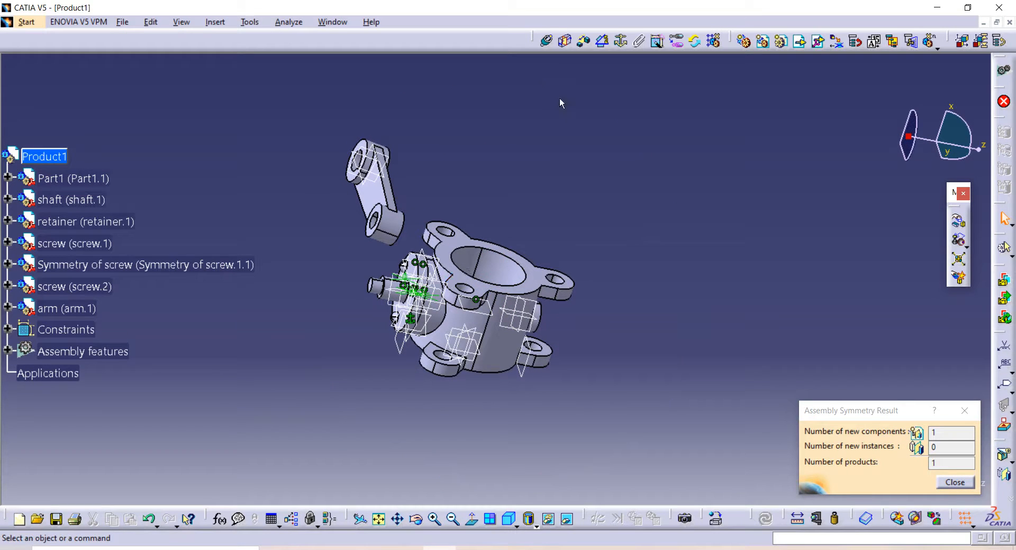
pyautogui.click(550, 42)
pyautogui.moveTo(423, 249); pyautogui.dragTo(405, 192, button='middle')
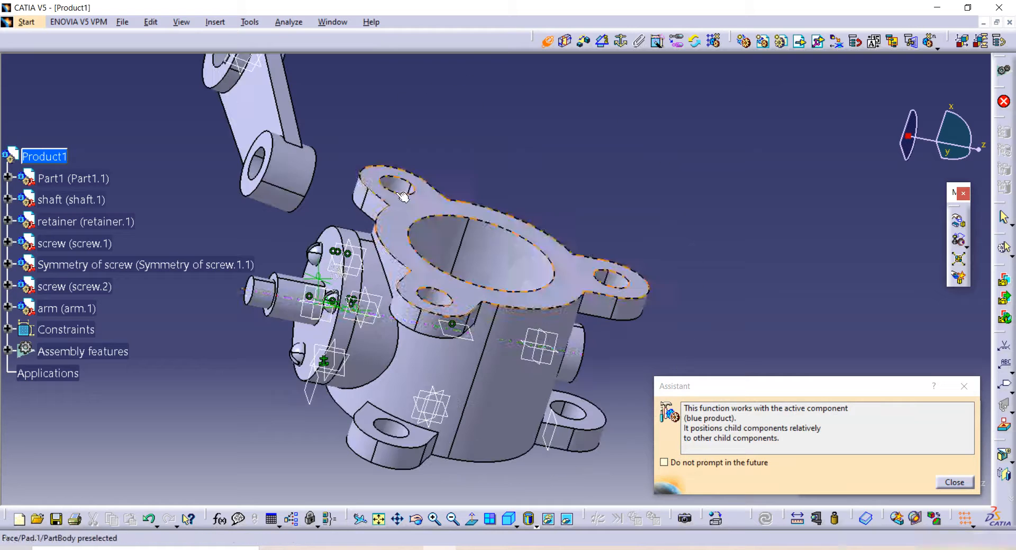
pyautogui.click(278, 307)
pyautogui.moveTo(415, 153); pyautogui.dragTo(659, 326, button='middle')
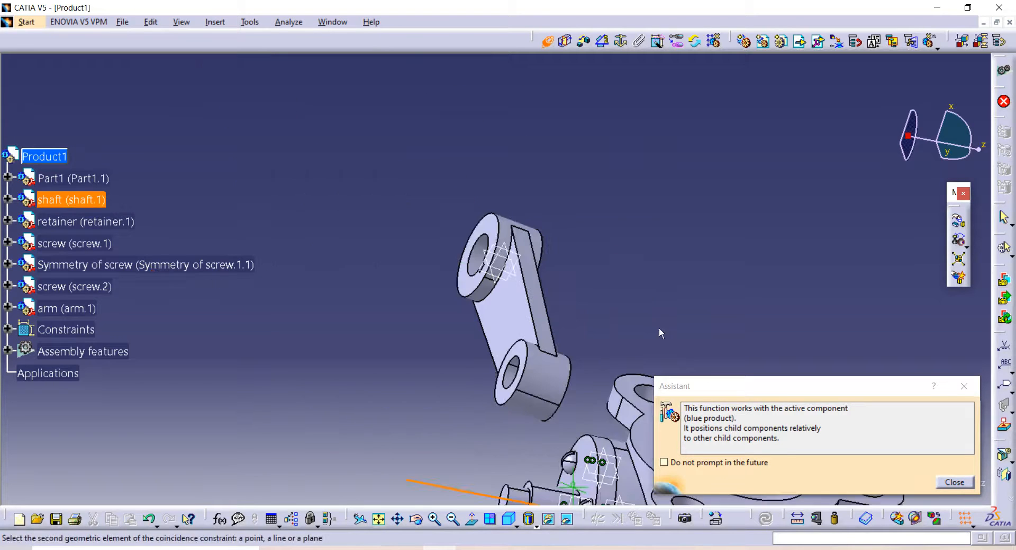
pyautogui.click(481, 261)
pyautogui.moveTo(480, 261); pyautogui.dragTo(688, 294, button='middle')
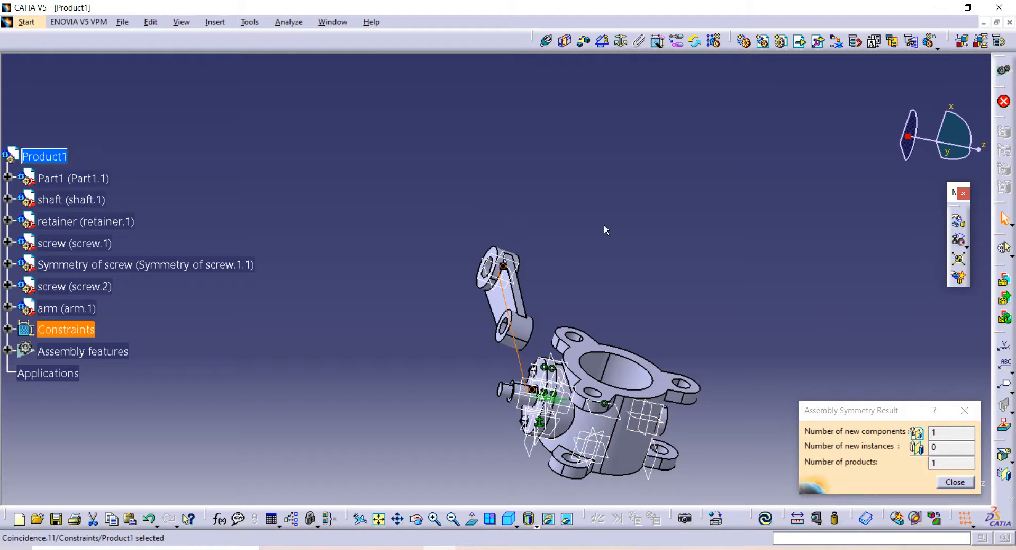
# Step: Add an offset constraint of 0 mm between the retainer's outer face and the end face of the arm's larger boss, and update the assembly
pyautogui.click(583, 40)
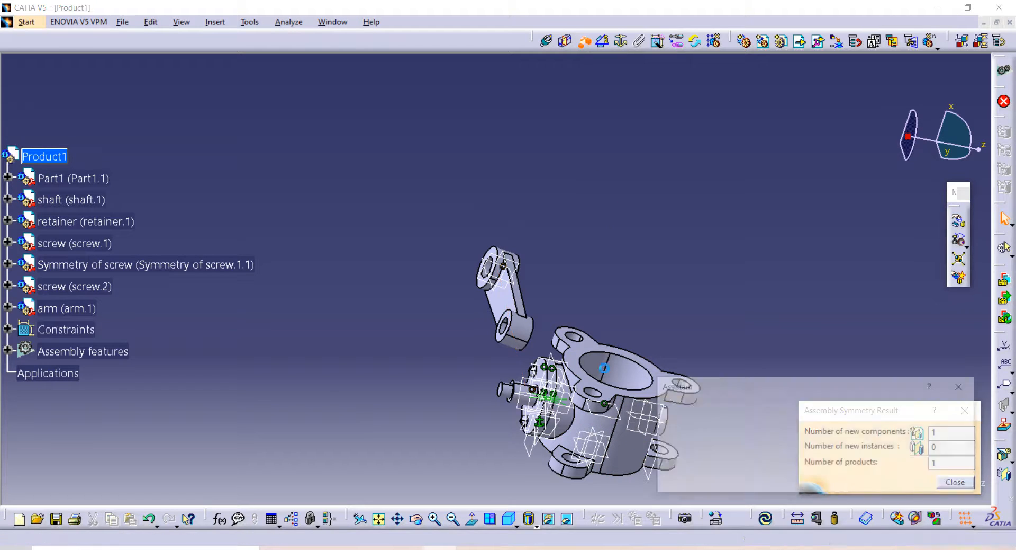
pyautogui.moveTo(577, 397); pyautogui.dragTo(569, 254, button='middle')
pyautogui.moveTo(517, 447); pyautogui.dragTo(510, 271, button='middle')
pyautogui.click(622, 294)
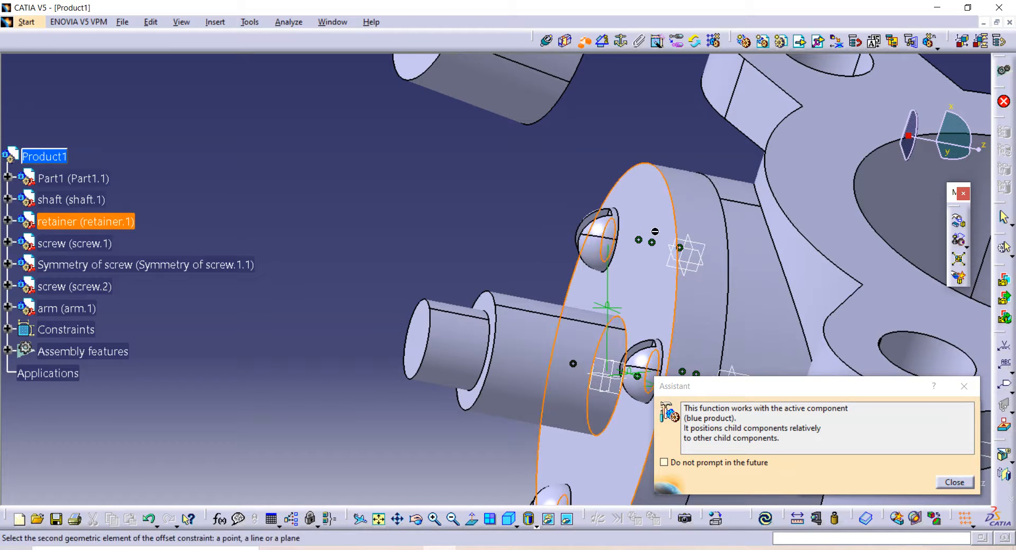
pyautogui.moveTo(622, 294); pyautogui.dragTo(616, 376, button='middle')
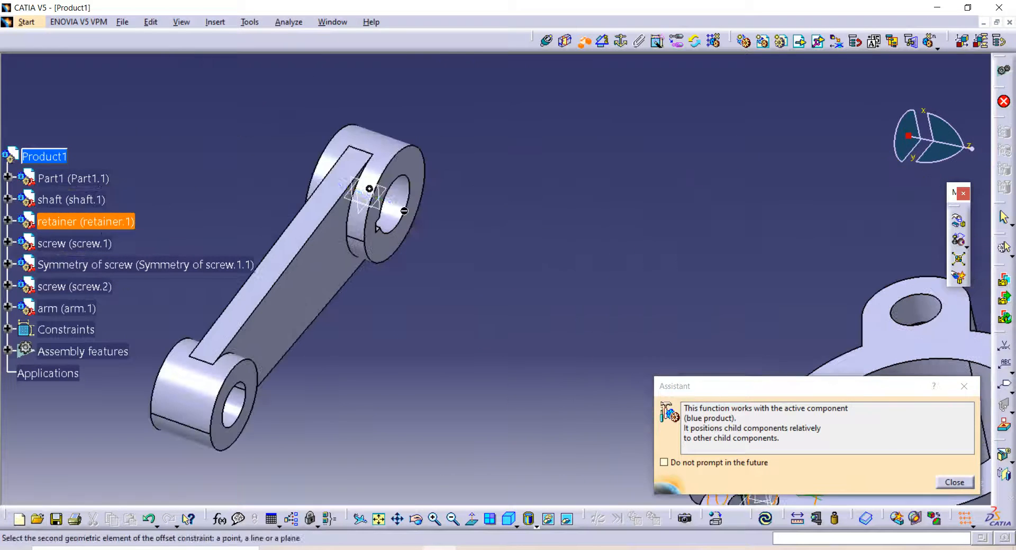
pyautogui.click(398, 237)
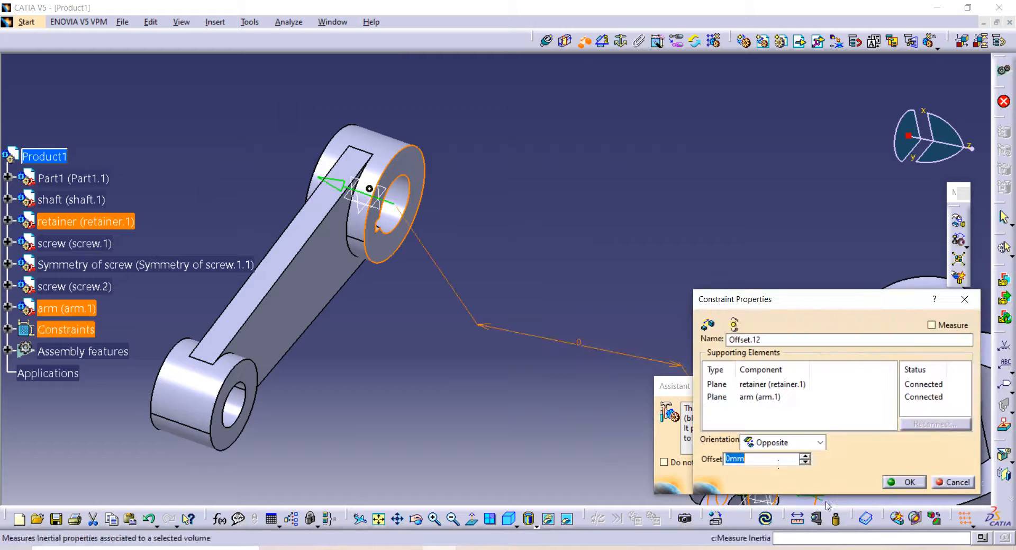
pyautogui.click(910, 482)
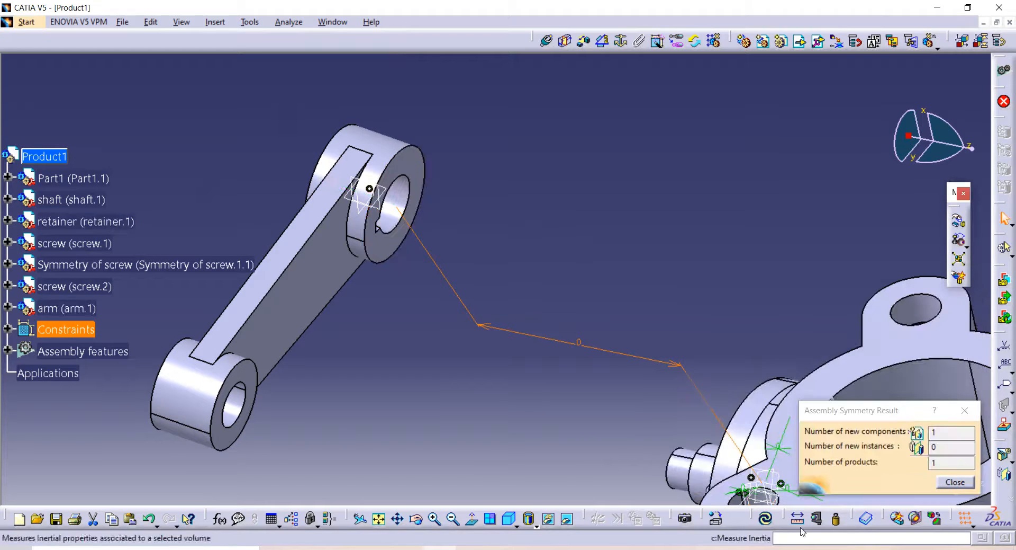
pyautogui.moveTo(540, 377); pyautogui.dragTo(371, 237, button='middle')
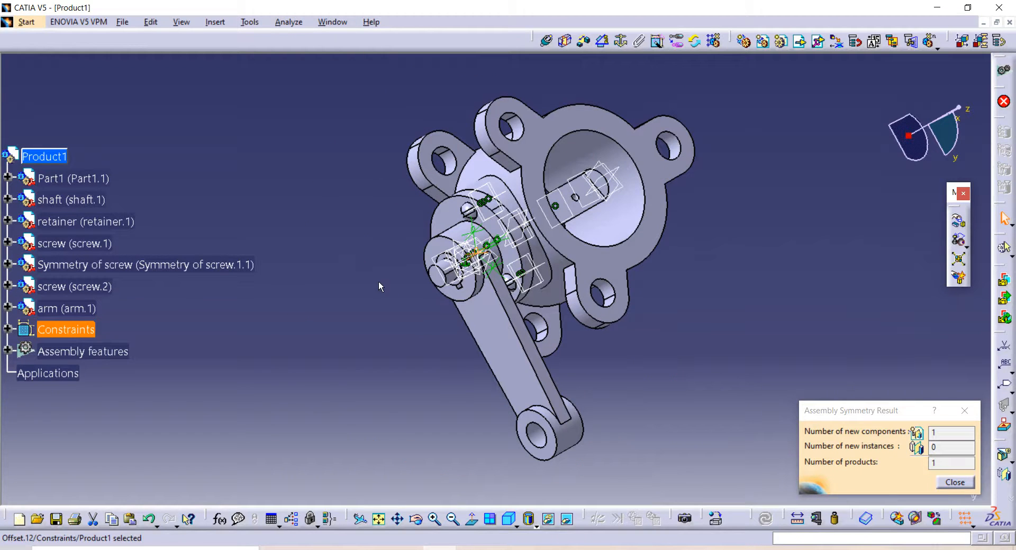
# Step: Insert the existing "nut" part from the butterfly valve folder into Product1
pyautogui.click(801, 43)
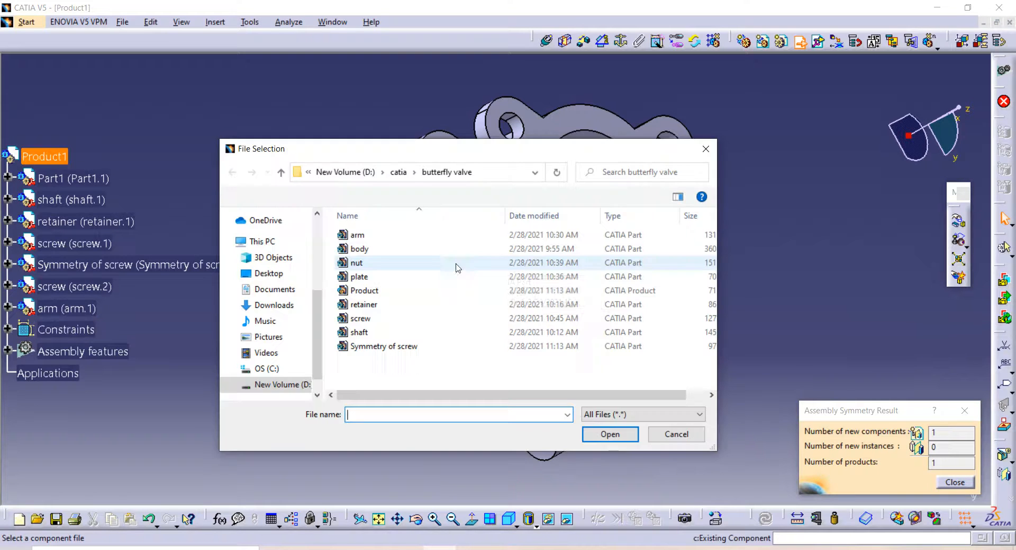
pyautogui.click(370, 263)
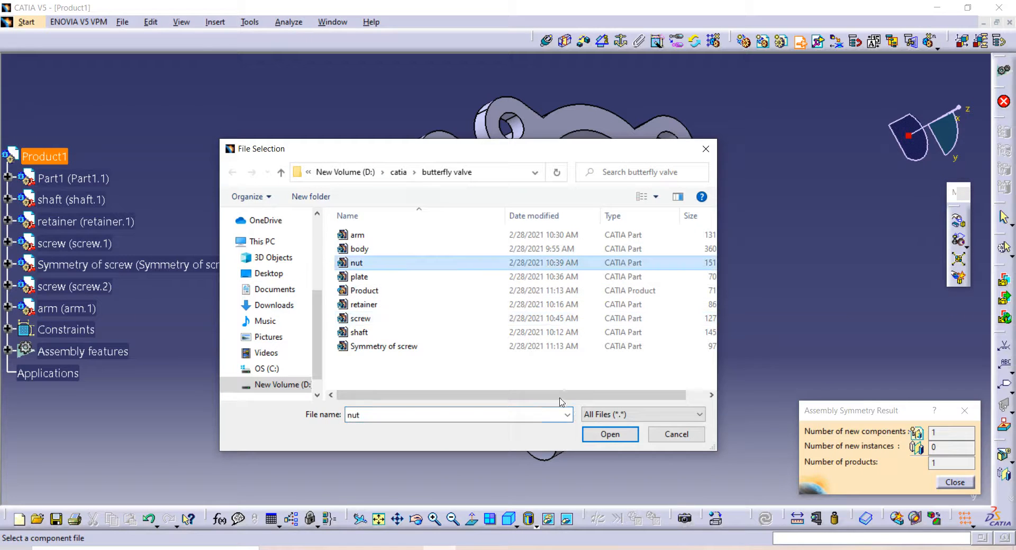
pyautogui.click(610, 433)
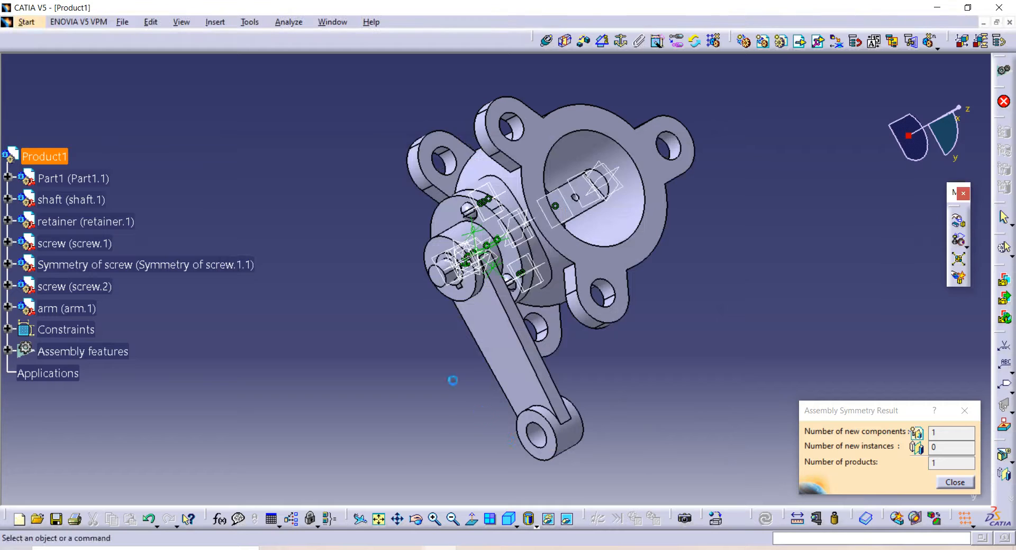
# Step: Turn the nut around the Y axis and shift it along Z with Manipulation to a clear spot beyond the shaft's free end
pyautogui.moveTo(454, 378); pyautogui.dragTo(806, 218, button='middle')
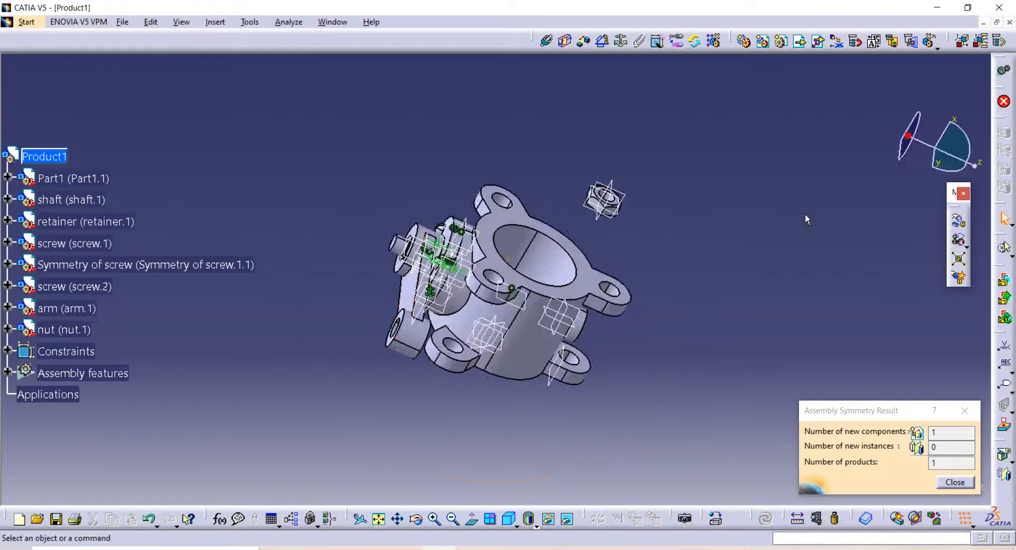
pyautogui.click(957, 220)
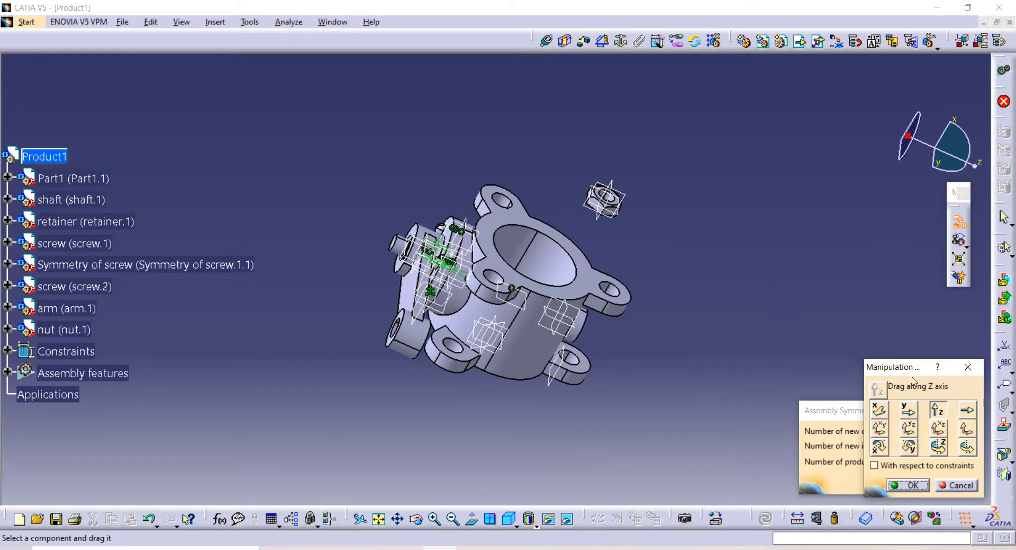
pyautogui.moveTo(606, 200); pyautogui.dragTo(370, 190)
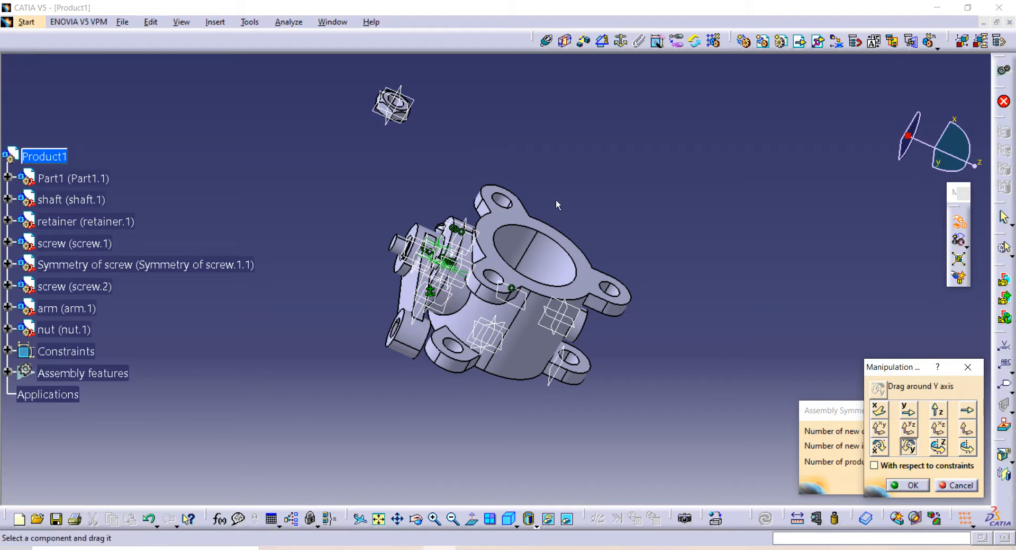
pyautogui.moveTo(400, 106); pyautogui.dragTo(581, 418)
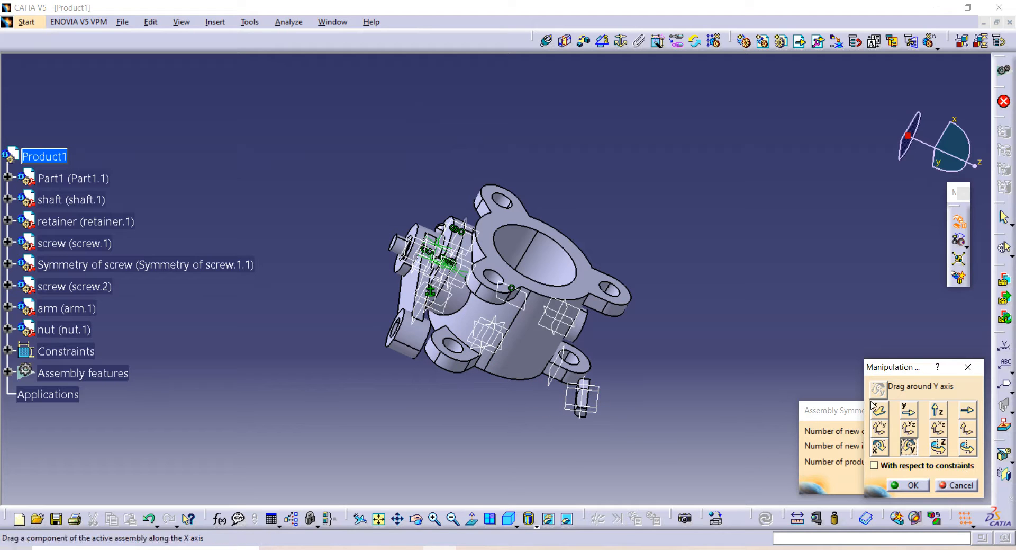
pyautogui.click(934, 411)
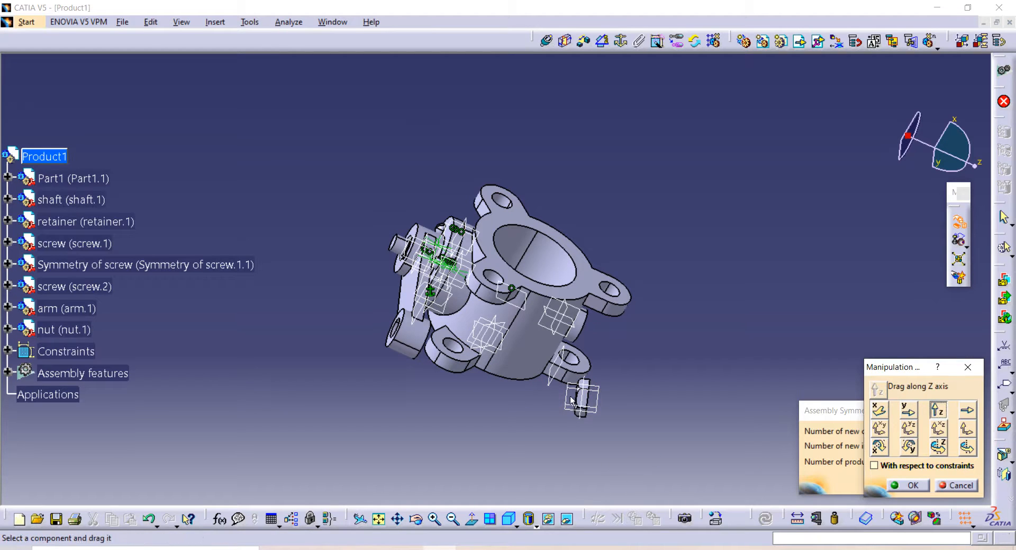
pyautogui.moveTo(572, 401); pyautogui.dragTo(316, 336)
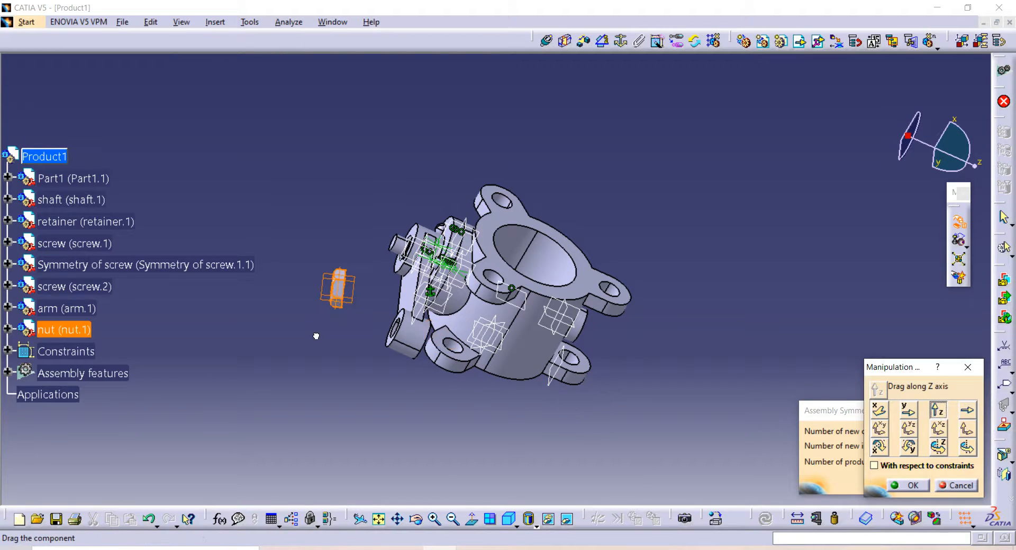
# Step: Add a coincidence constraint between the nut's axis and the shaft's axis
pyautogui.click(546, 41)
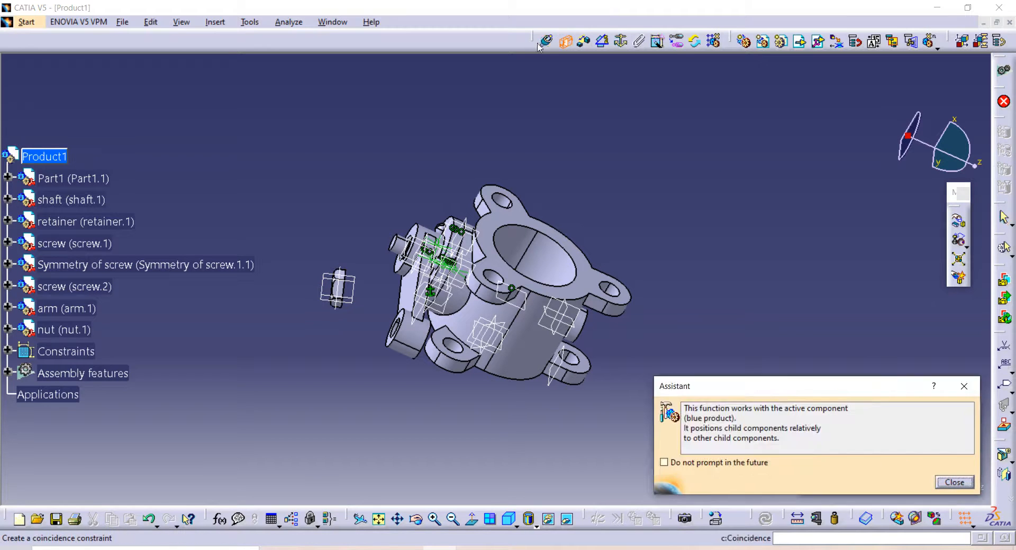
pyautogui.click(967, 390)
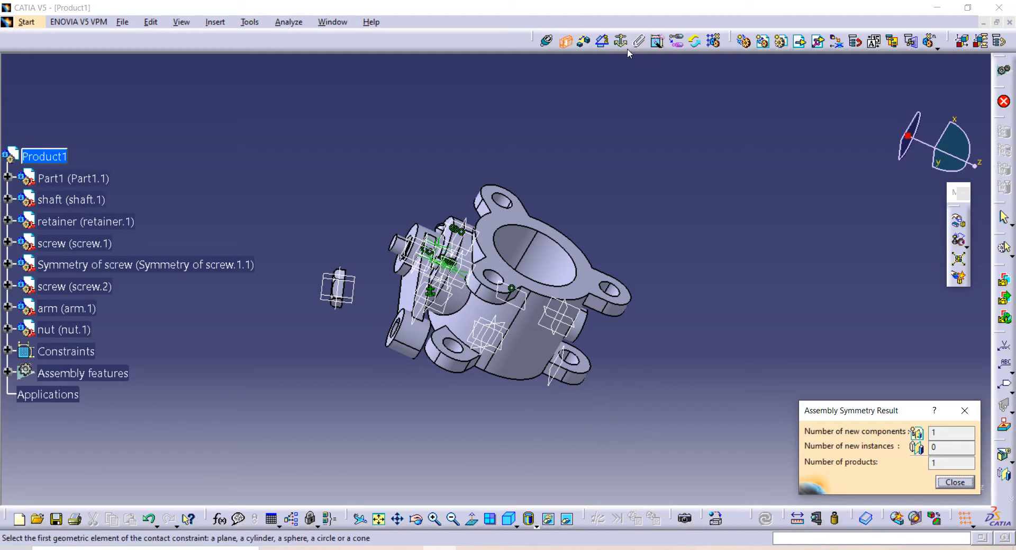
pyautogui.click(548, 42)
pyautogui.moveTo(338, 294); pyautogui.dragTo(346, 220, button='middle')
pyautogui.moveTo(176, 308); pyautogui.dragTo(328, 285, button='middle')
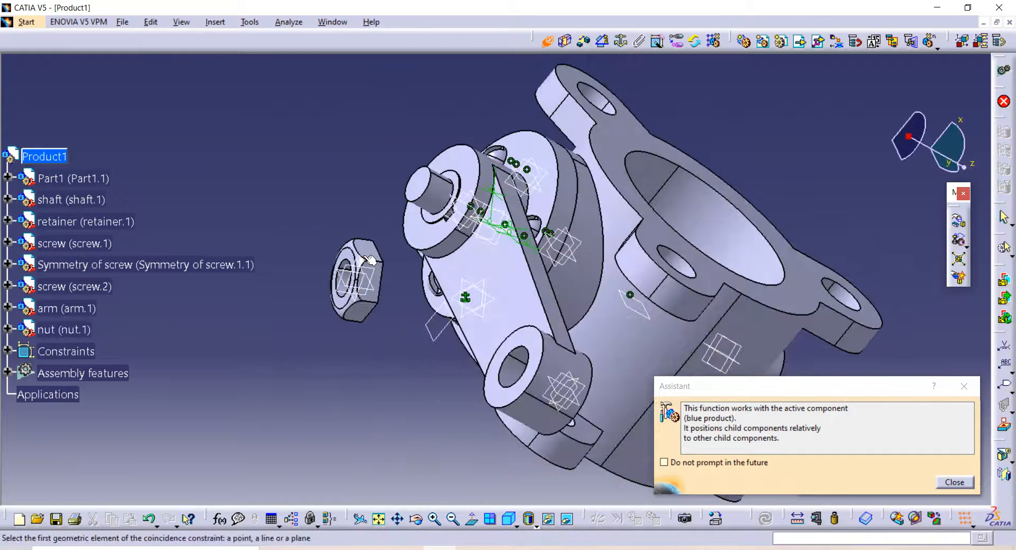
pyautogui.moveTo(370, 260); pyautogui.dragTo(380, 143, button='middle')
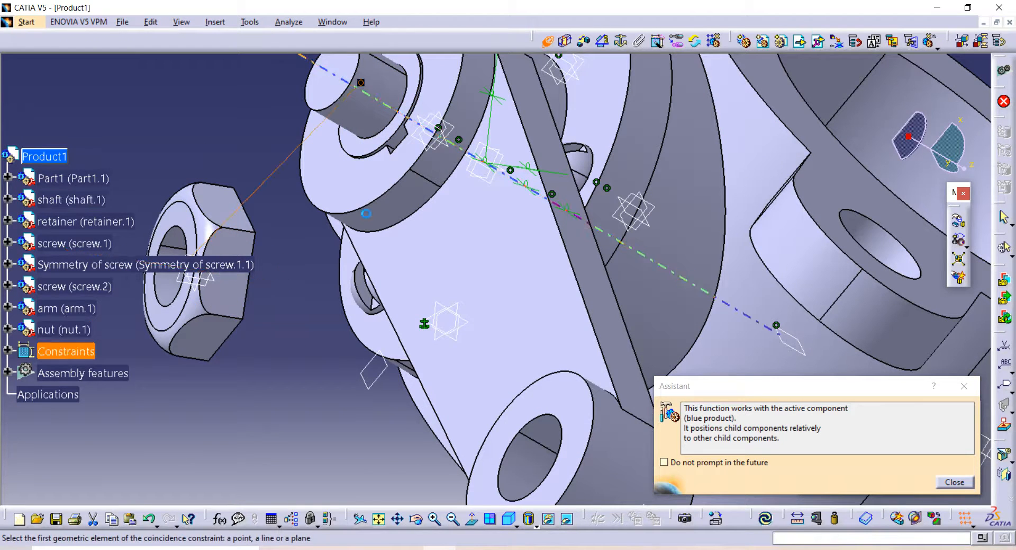
pyautogui.moveTo(365, 214); pyautogui.dragTo(367, 260, button='middle')
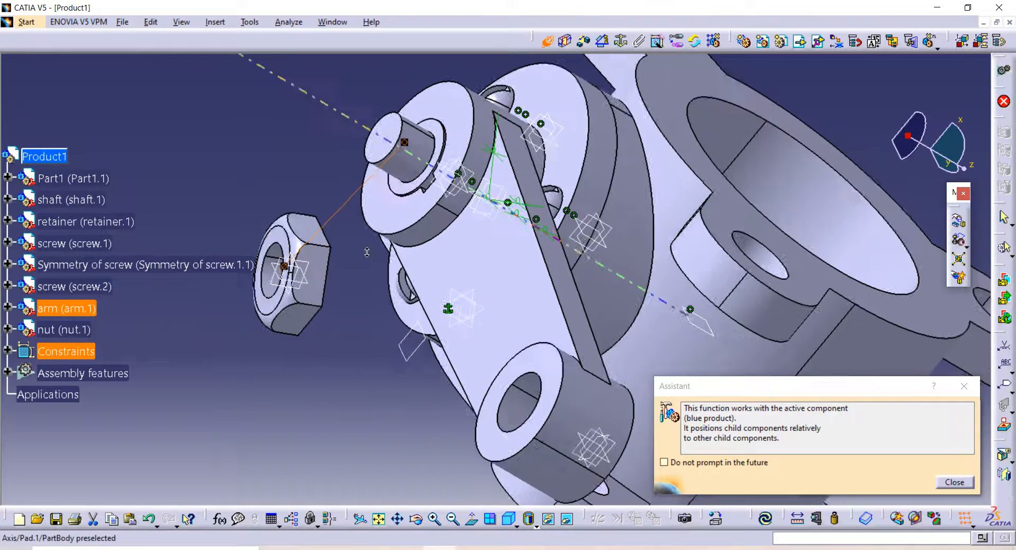
# Step: Add an offset constraint of 0 mm between the outer face of the arm's larger boss and the nut's facing side
pyautogui.click(584, 45)
pyautogui.click(432, 203)
pyautogui.moveTo(428, 224); pyautogui.dragTo(218, 256, button='middle')
pyautogui.click(196, 245)
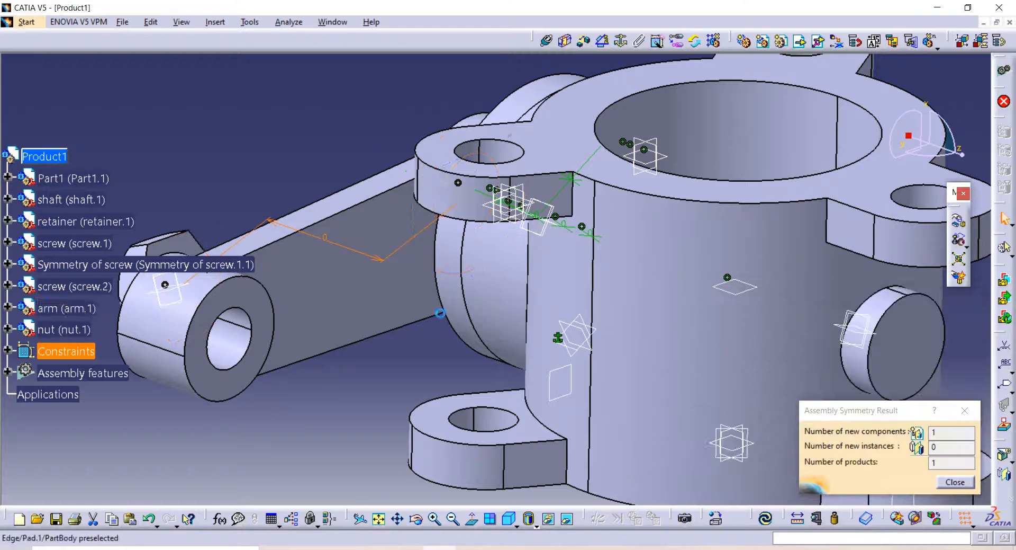
# Step: Update the assembly to seat the nut, and insert the existing "plate" part from the butterfly valve folder into Product1
pyautogui.click(767, 518)
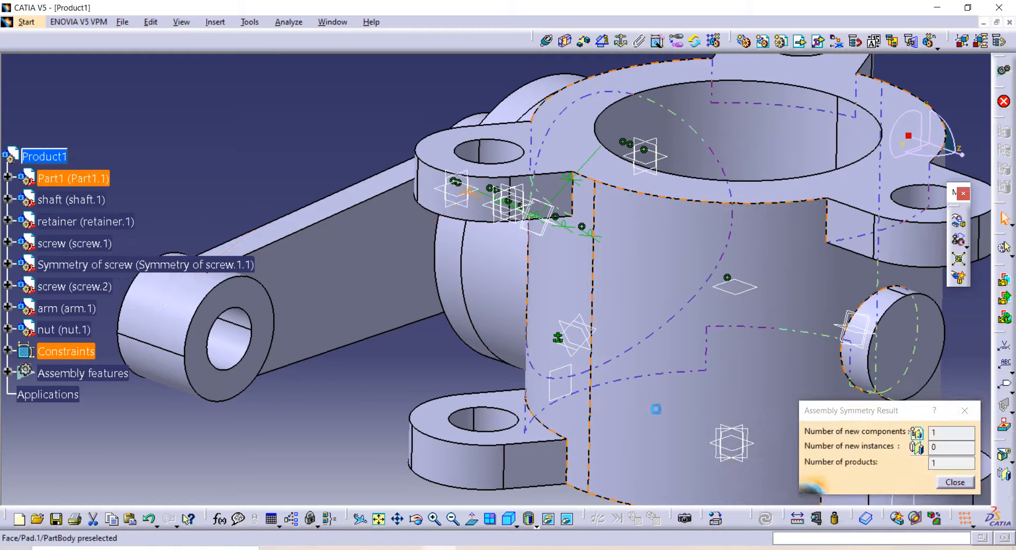
pyautogui.moveTo(474, 260); pyautogui.dragTo(464, 402, button='middle')
pyautogui.click(800, 43)
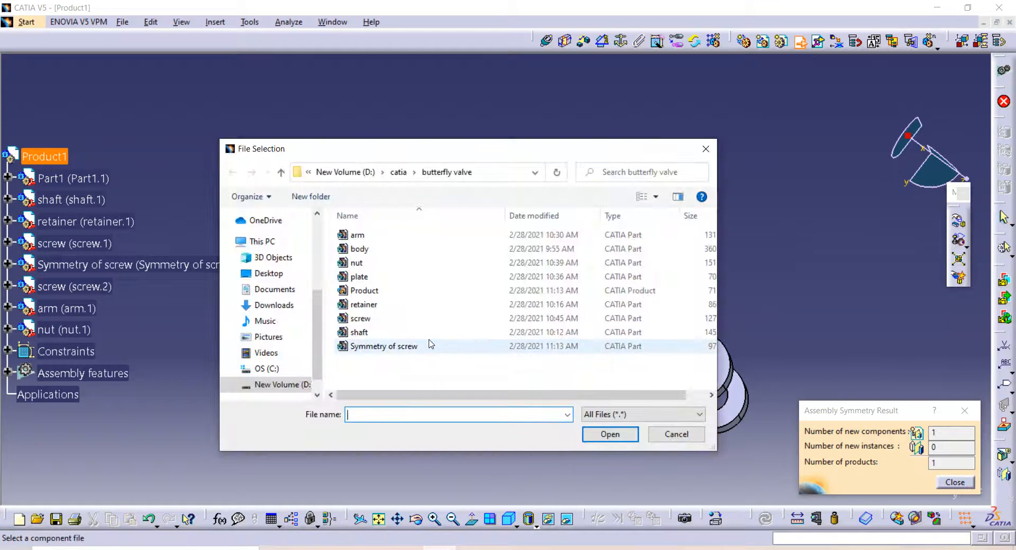
pyautogui.click(379, 279)
pyautogui.click(611, 434)
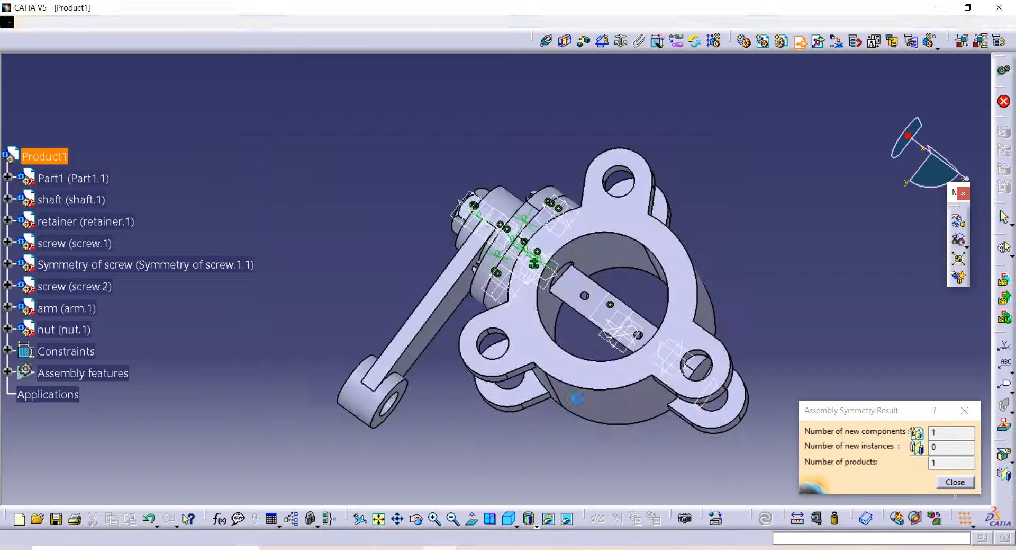
pyautogui.moveTo(490, 361); pyautogui.dragTo(503, 320, button='middle')
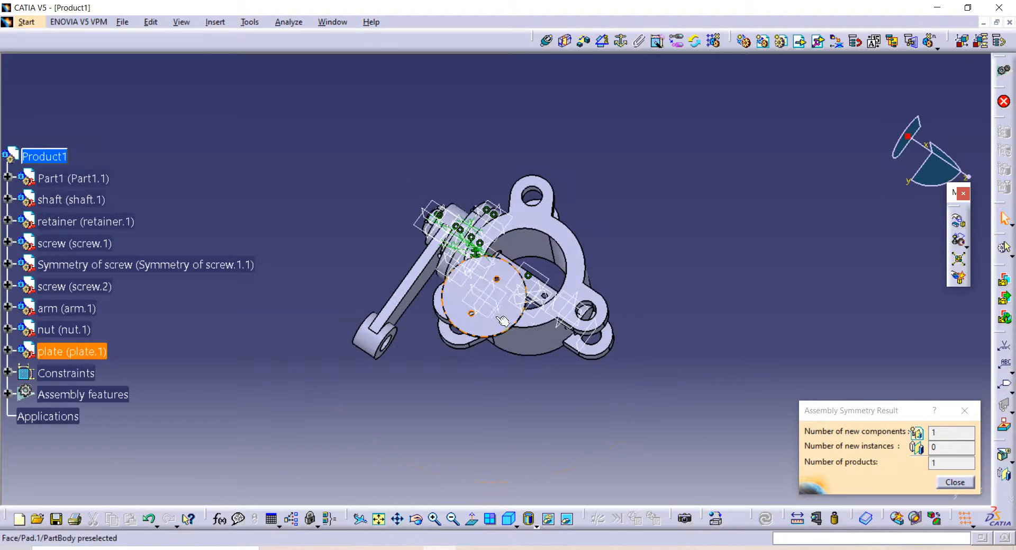
# Step: Add a coincidence constraint between the axis of one plate hole and the axis of the matching hole in the shaft's flat
pyautogui.click(551, 44)
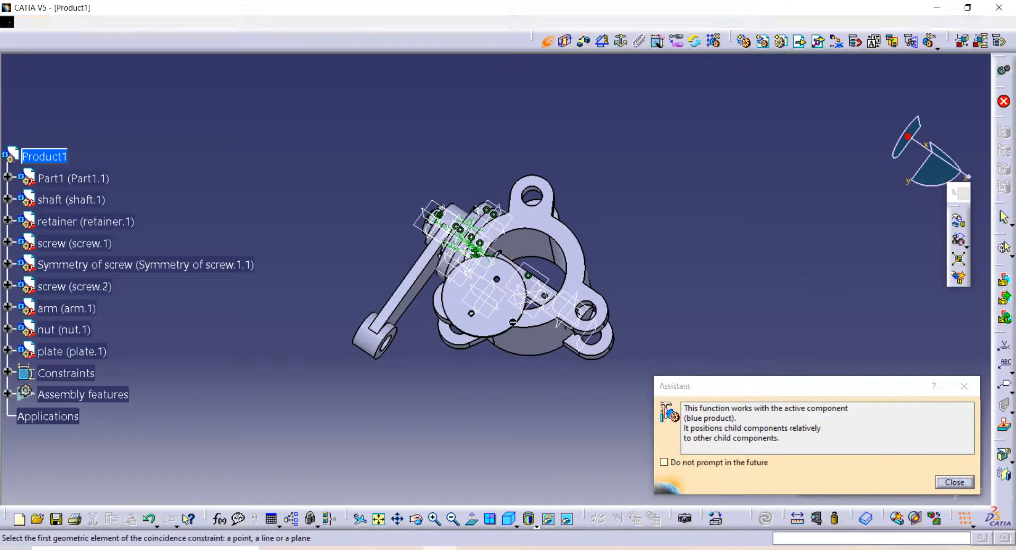
pyautogui.keyDown('ctrl'); pyautogui.moveTo(513, 323); pyautogui.dragTo(525, 167, button='middle'); pyautogui.keyUp('ctrl')
pyautogui.moveTo(491, 302); pyautogui.dragTo(542, 199, button='middle')
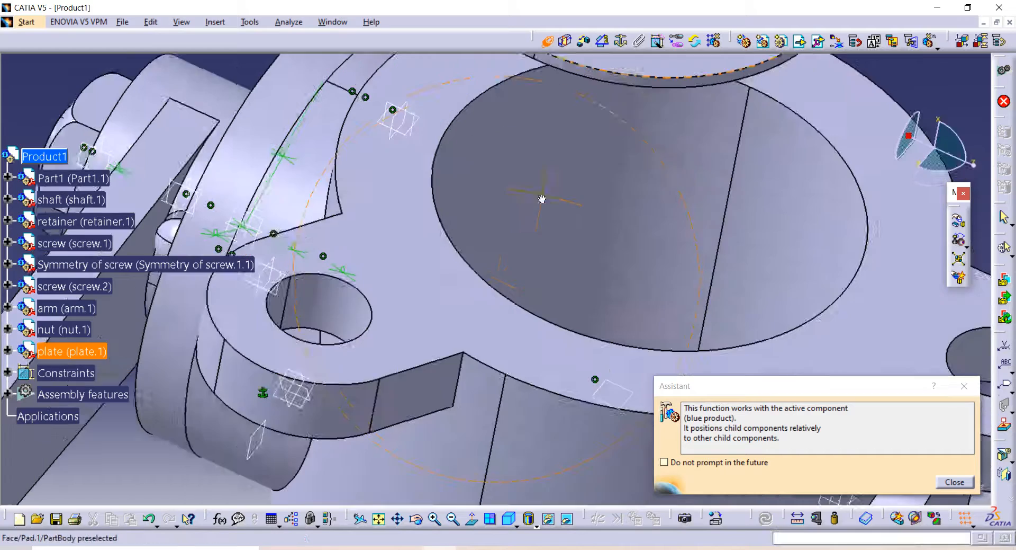
pyautogui.moveTo(569, 147); pyautogui.dragTo(469, 424, button='middle')
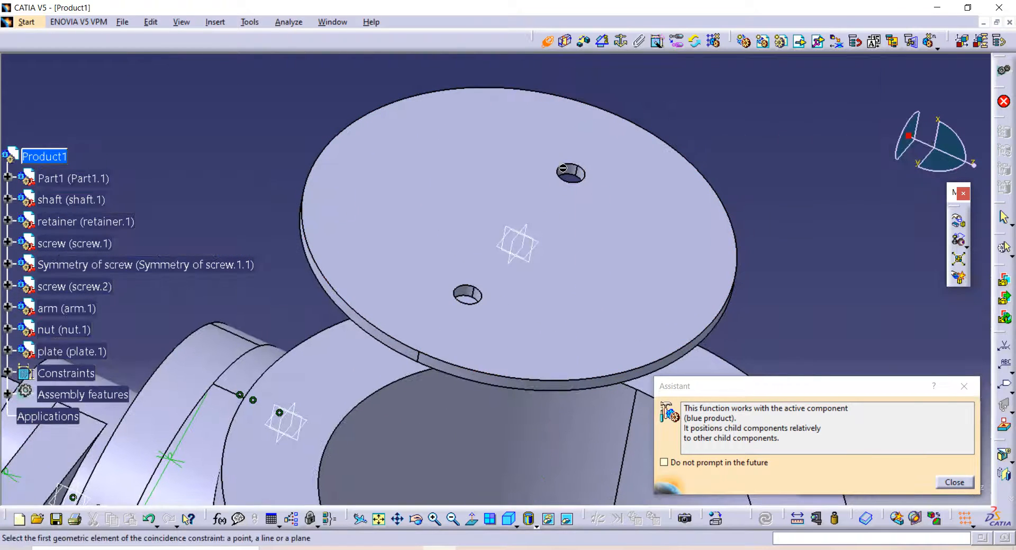
pyautogui.keyDown('ctrl'); pyautogui.moveTo(543, 265); pyautogui.dragTo(470, 419, button='middle'); pyautogui.keyUp('ctrl')
pyautogui.keyDown('ctrl'); pyautogui.moveTo(556, 378); pyautogui.dragTo(558, 291, button='middle'); pyautogui.keyUp('ctrl')
pyautogui.moveTo(572, 461); pyautogui.dragTo(475, 143, button='middle')
pyautogui.moveTo(519, 229); pyautogui.dragTo(473, 192, button='middle')
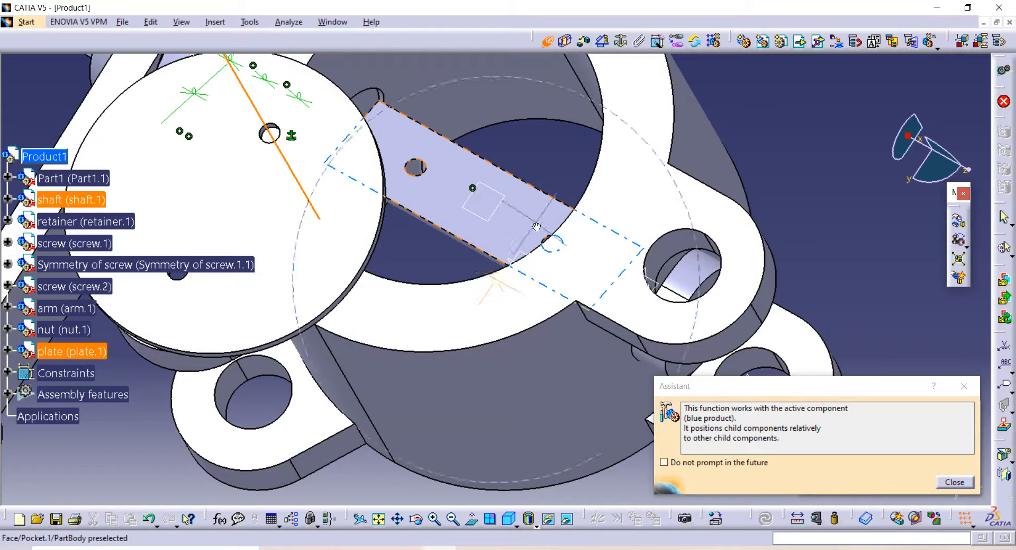
pyautogui.keyDown('ctrl'); pyautogui.moveTo(551, 302); pyautogui.dragTo(563, 228, button='middle'); pyautogui.keyUp('ctrl')
pyautogui.moveTo(429, 211); pyautogui.dragTo(495, 458, button='middle')
pyautogui.click(386, 268)
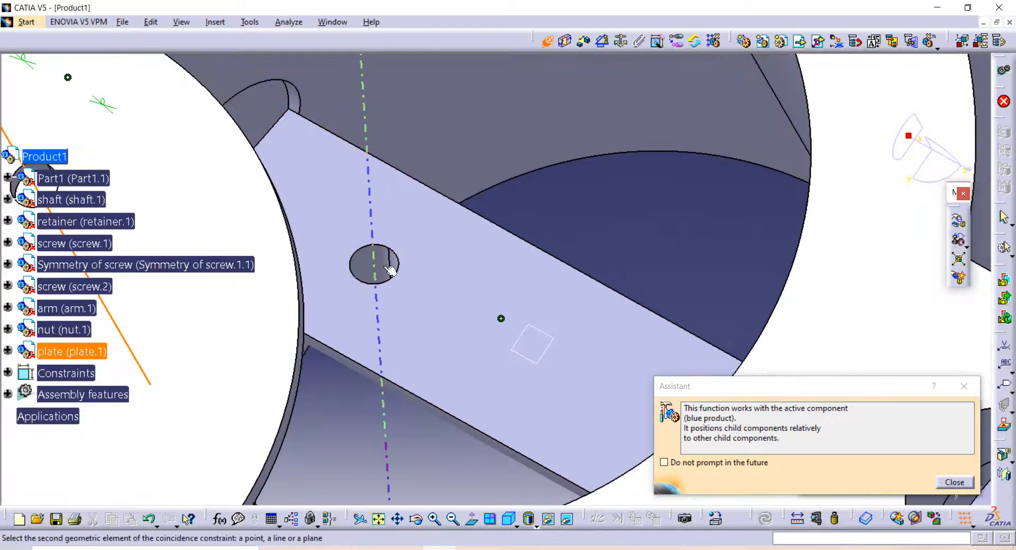
pyautogui.click(388, 268)
pyautogui.moveTo(487, 185); pyautogui.dragTo(492, 255, button='middle')
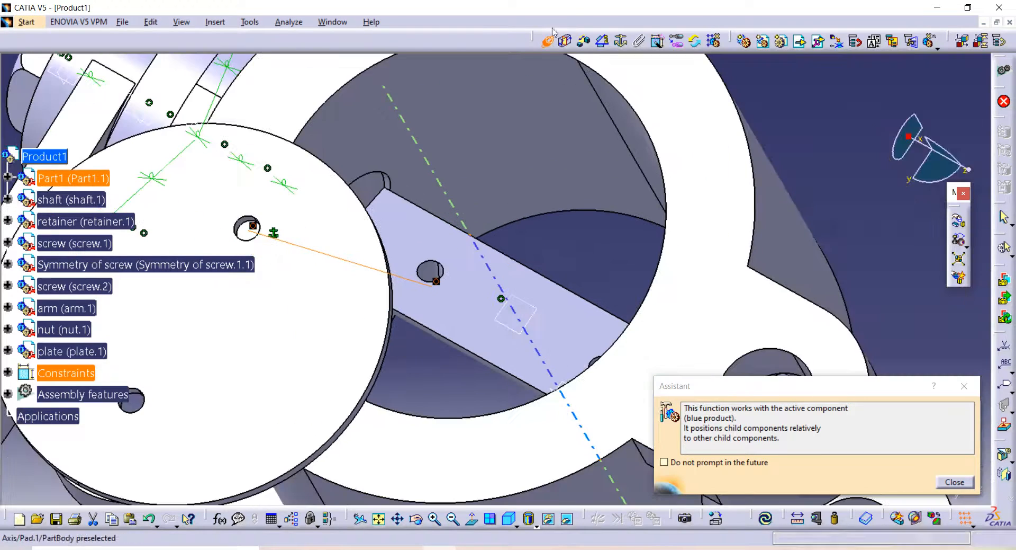
# Step: Add a coincidence constraint between the axes of the plate's second hole and the shaft's other hole, and update the assembly
pyautogui.click(548, 41)
pyautogui.moveTo(223, 367); pyautogui.dragTo(326, 262, button='middle')
pyautogui.moveTo(244, 301); pyautogui.dragTo(634, 328, button='middle')
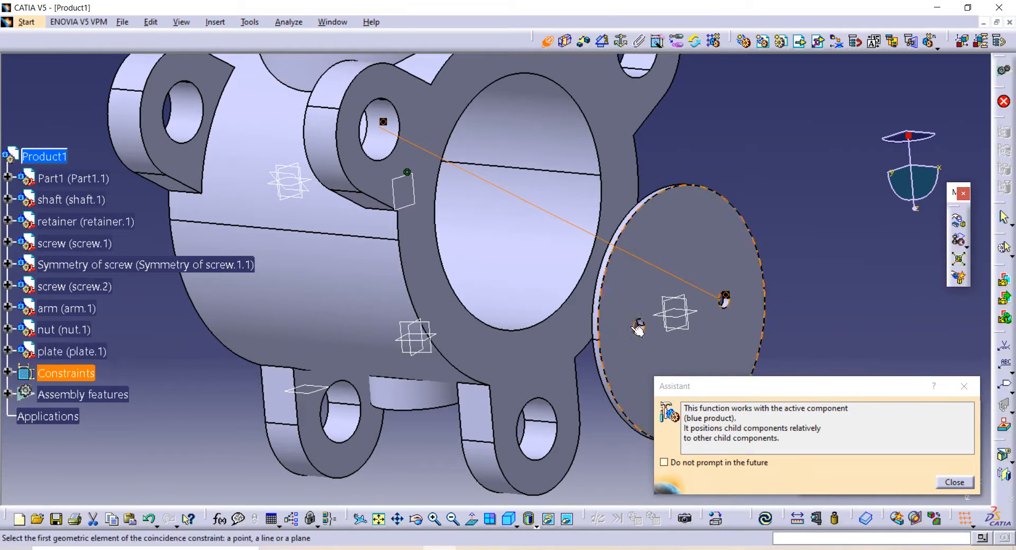
pyautogui.moveTo(540, 239); pyautogui.dragTo(450, 228, button='middle')
pyautogui.moveTo(615, 316); pyautogui.dragTo(574, 207, button='middle')
pyautogui.click(720, 286)
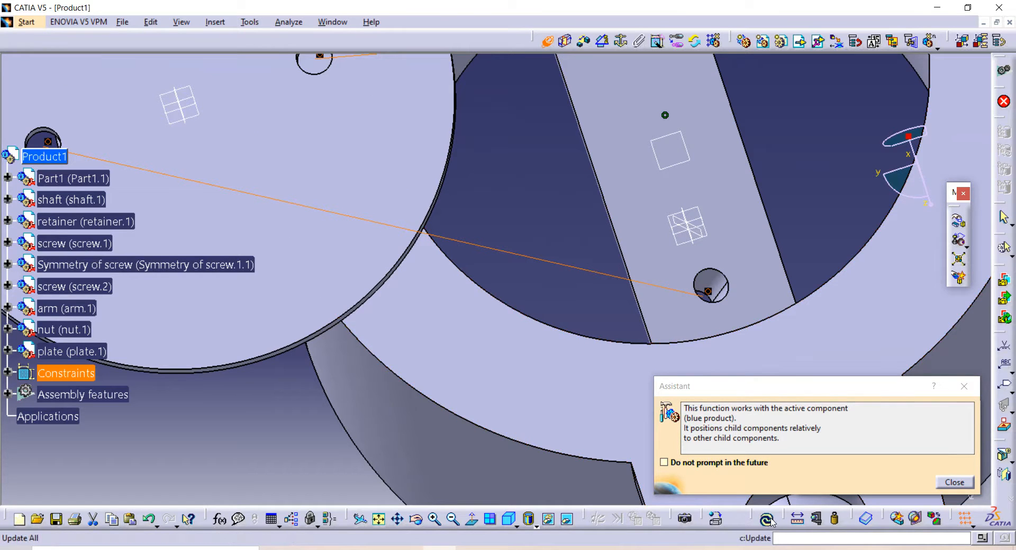
pyautogui.click(767, 518)
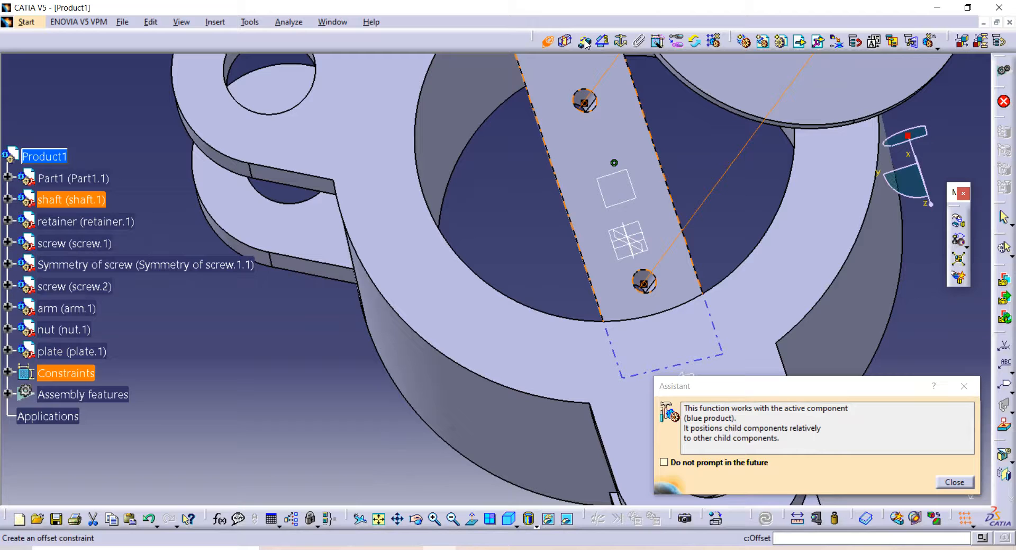
# Step: Add an offset constraint of 0 mm between the shaft's flat face and the plate's facing side, and update the assembly
pyautogui.click(585, 44)
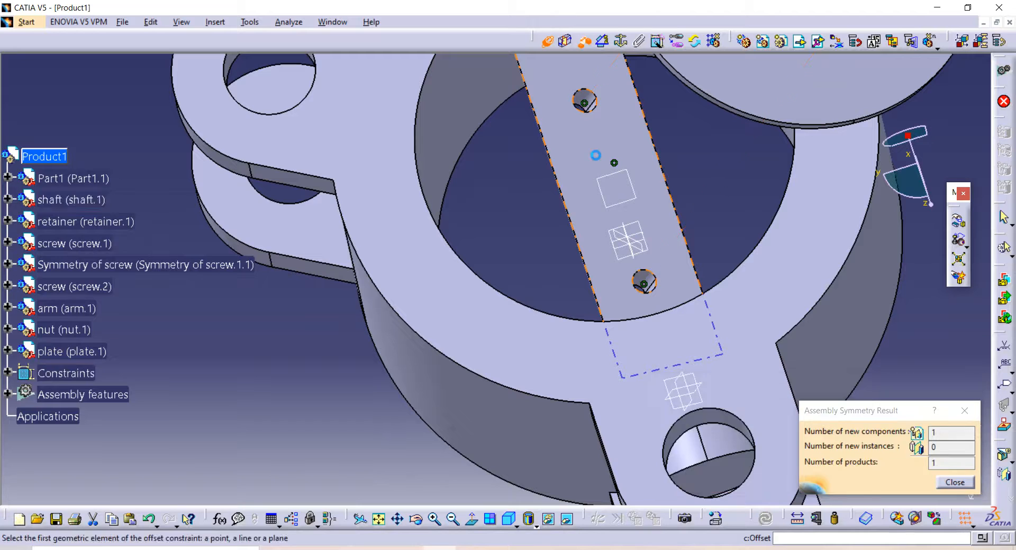
pyautogui.click(582, 147)
pyautogui.moveTo(582, 147); pyautogui.dragTo(783, 185, button='middle')
pyautogui.click(854, 322)
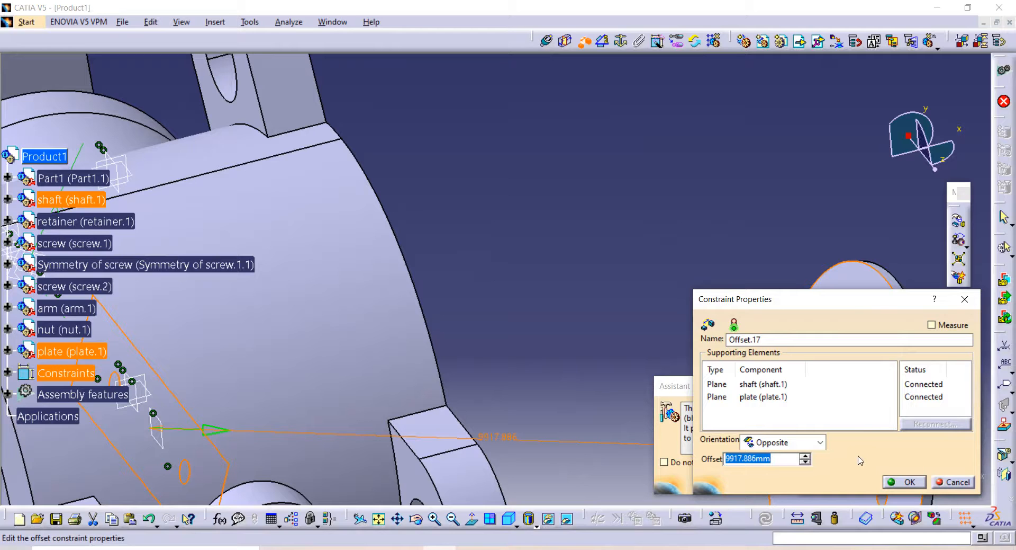
pyautogui.press('Return')
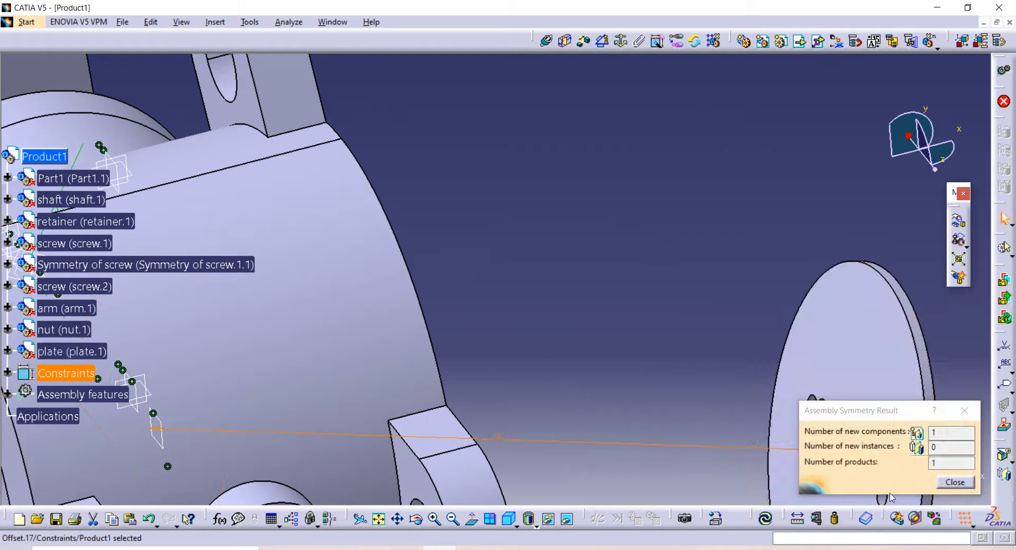
pyautogui.click(766, 520)
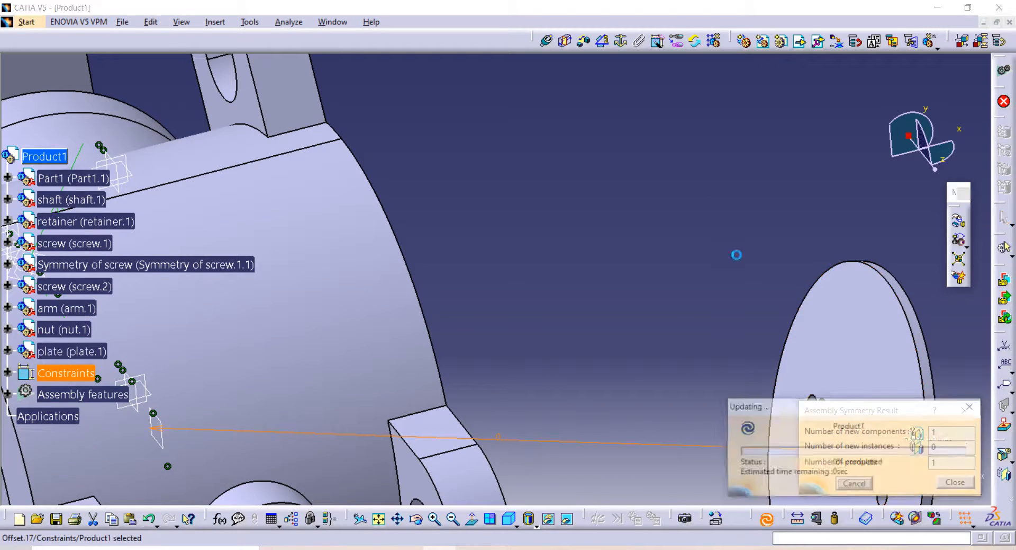
pyautogui.moveTo(495, 277); pyautogui.dragTo(338, 204, button='middle')
pyautogui.moveTo(532, 330); pyautogui.dragTo(572, 286, button='middle')
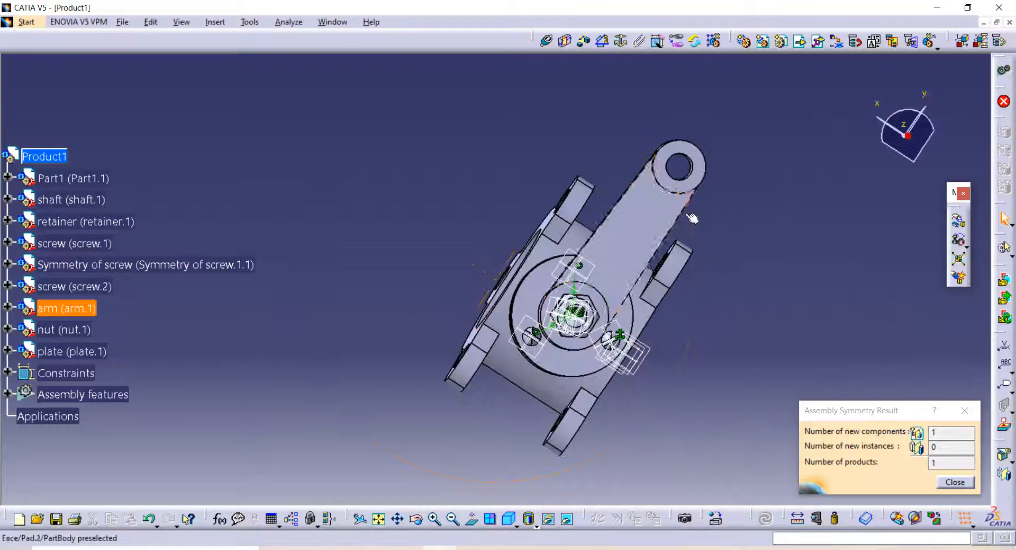